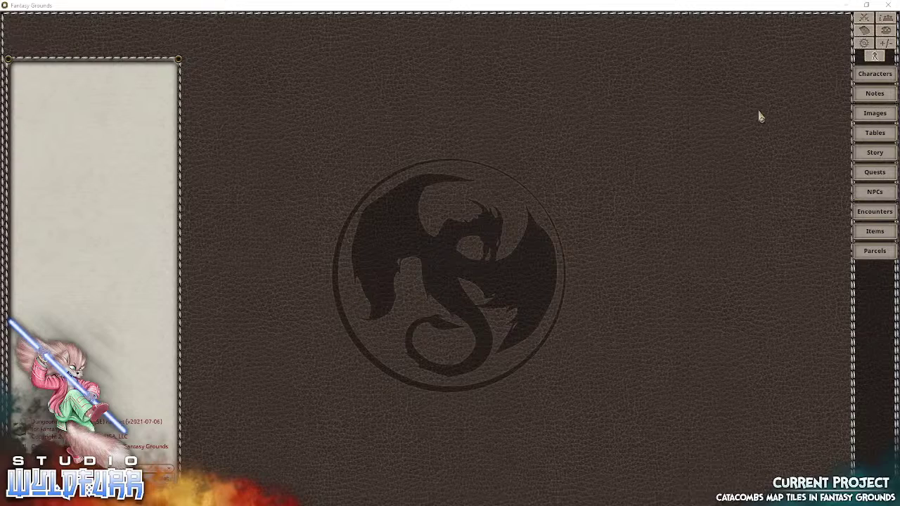
Step: Create a new blank image in the campaign's image list
left_click(878, 121)
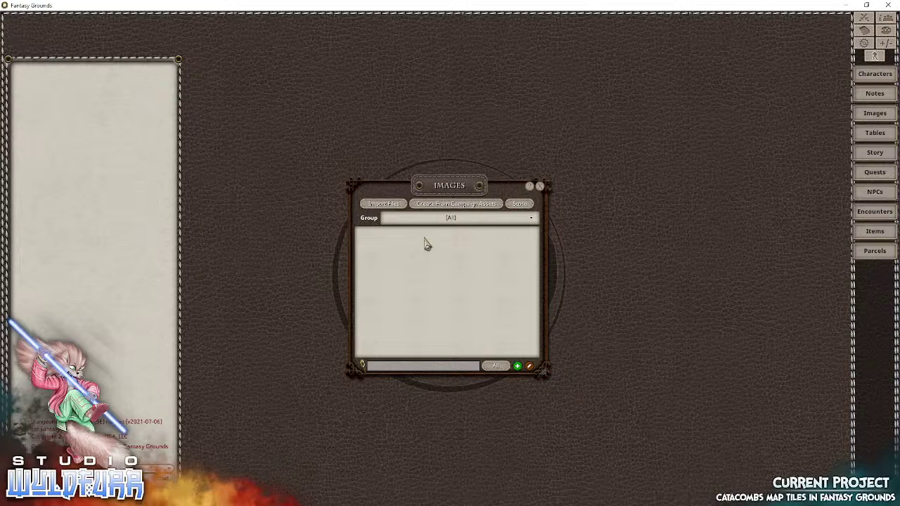
left_click_drag(457, 184, 396, 112)
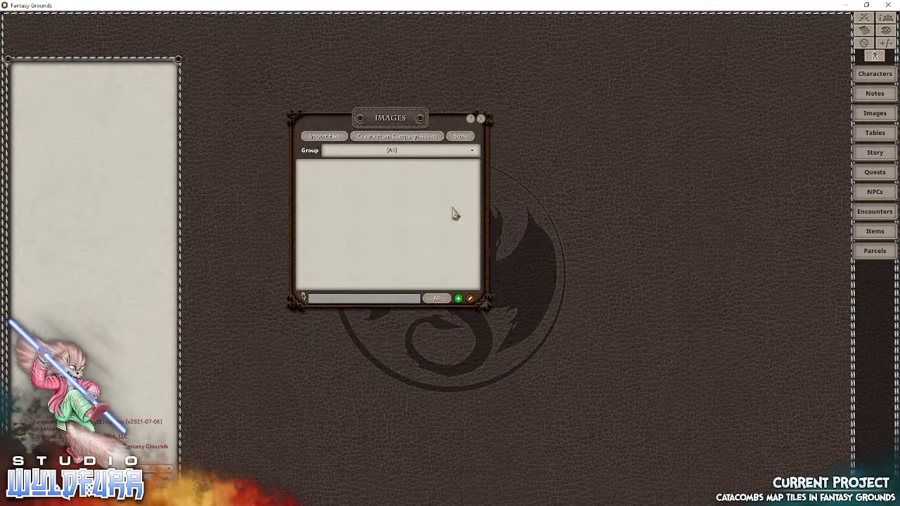
right_click(325, 196)
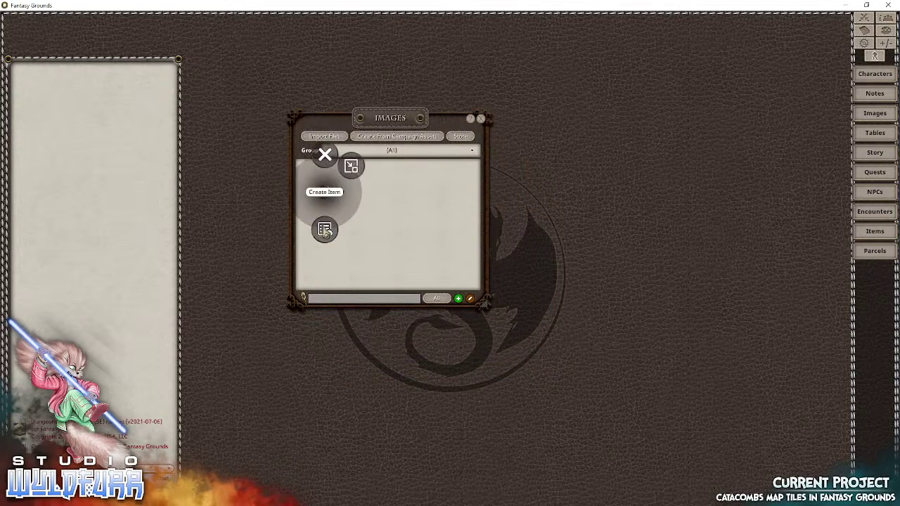
left_click(325, 230)
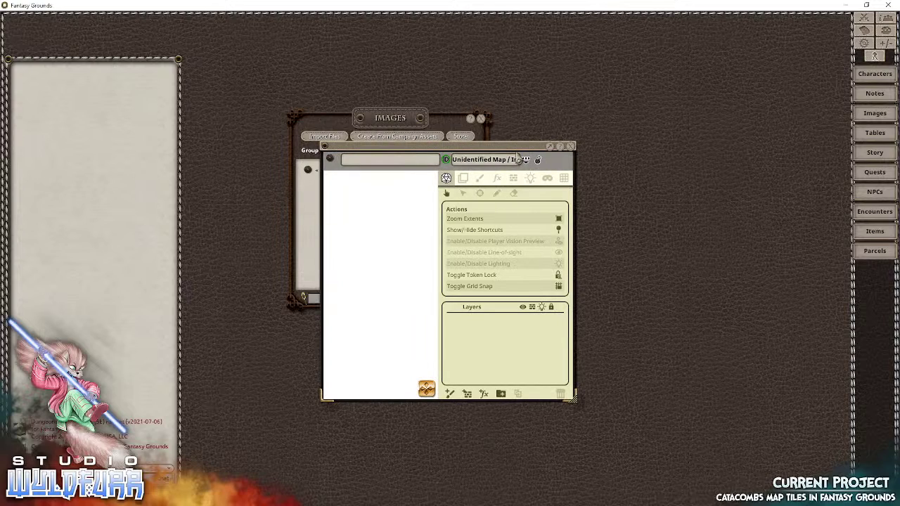
Step: Close the image list, then move and enlarge the new image's window to cover most of the desktop
left_click_drag(518, 148, 224, 145)
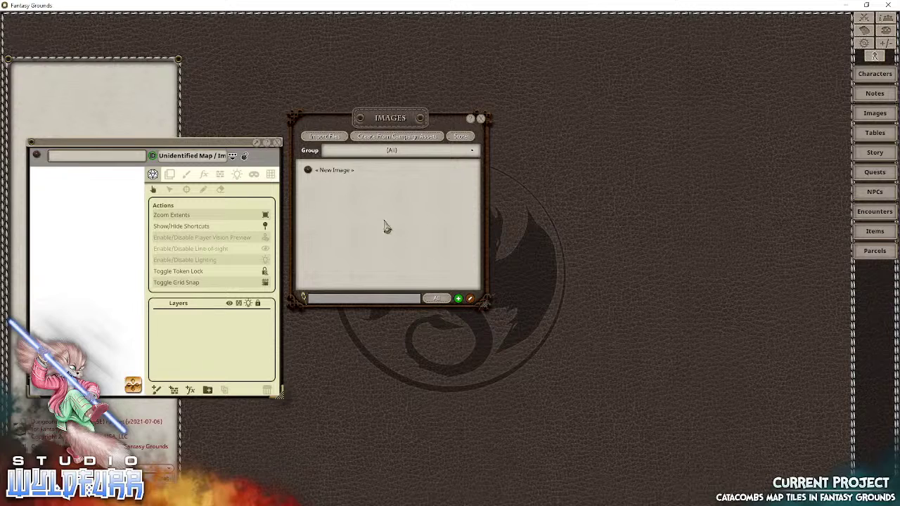
left_click(481, 119)
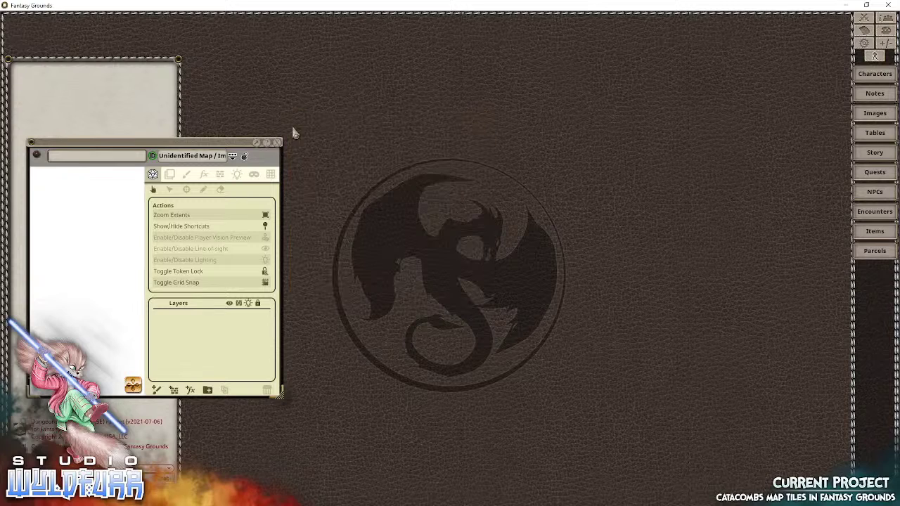
left_click_drag(208, 145, 188, 24)
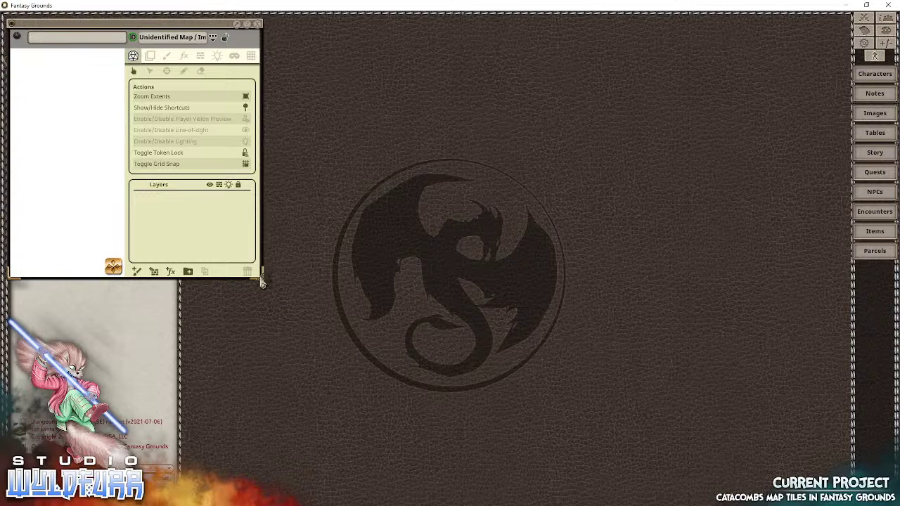
left_click_drag(261, 279, 679, 505)
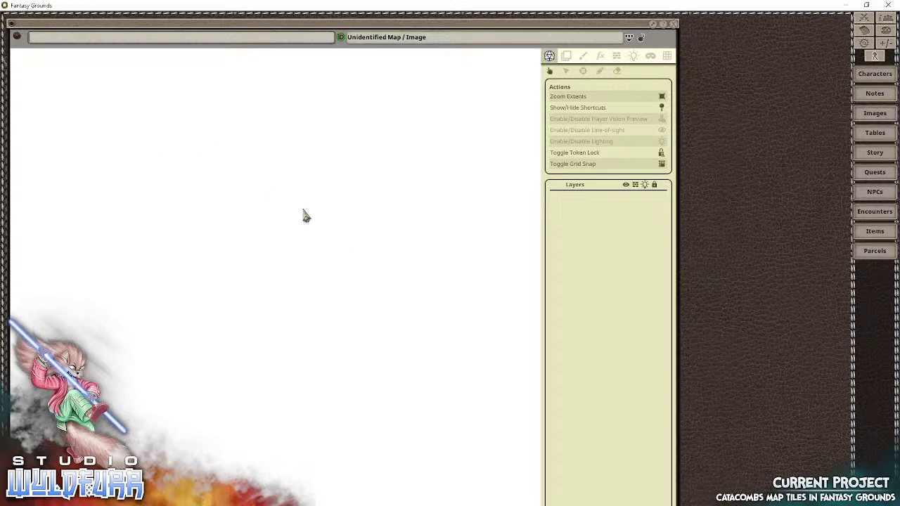
Step: Set the image's square grid size to 180 by 180 and make the grid visible
left_click(667, 57)
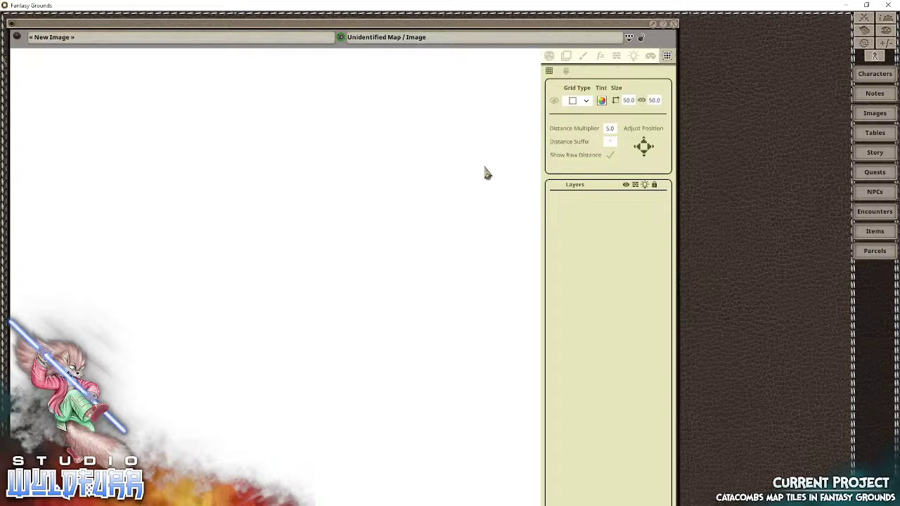
left_click(629, 105)
type("180")
left_click(653, 100)
left_click(554, 104)
Step: Open the Catacombs Map Tiles set in the image assets and arrange the enlarged assets window beside the map
left_click(874, 486)
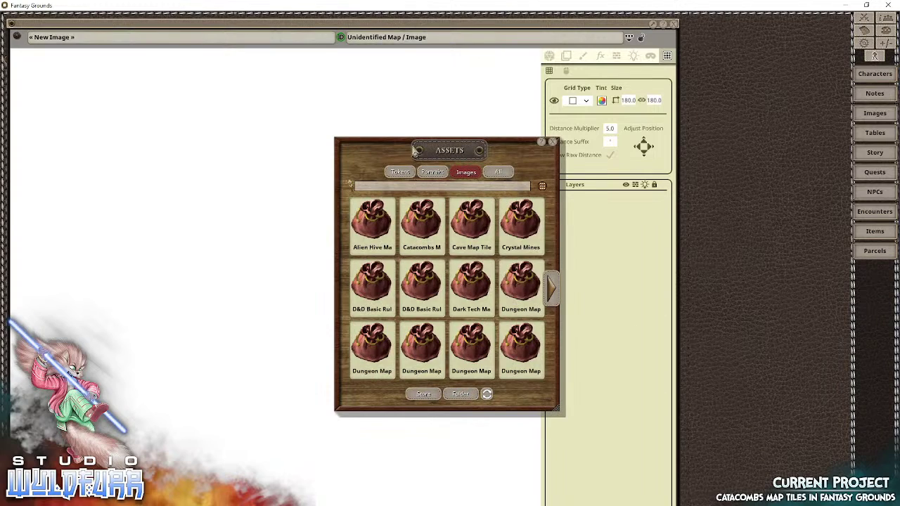
mouse_move(392, 148)
left_mouse_down()
mouse_move(413, 124)
mouse_move(388, 145)
left_mouse_up()
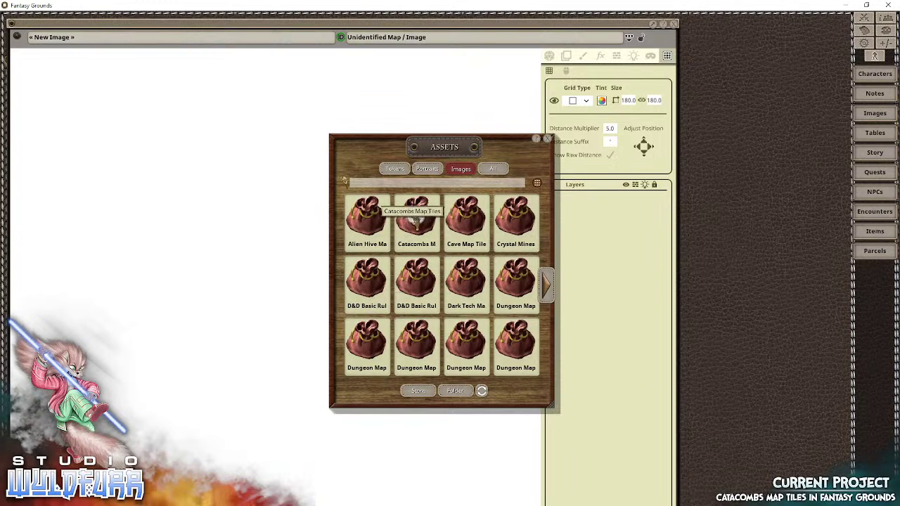
left_click(417, 219)
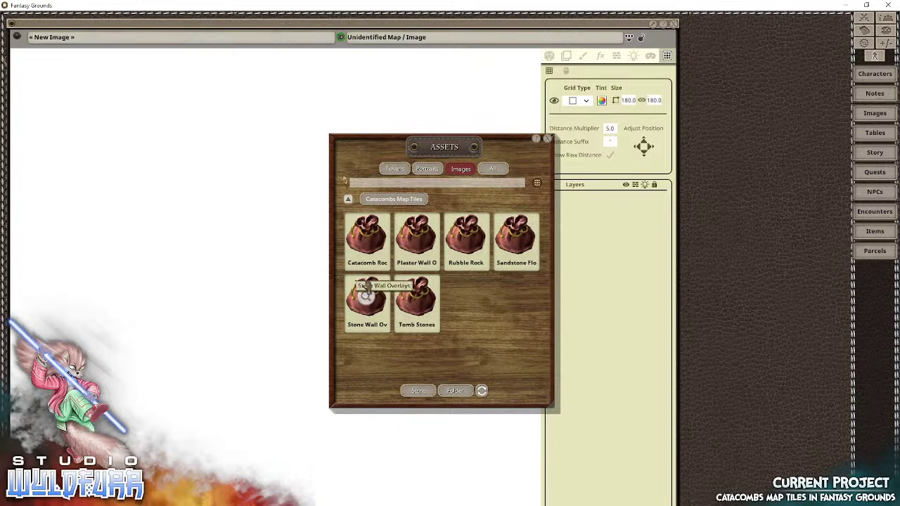
left_click_drag(462, 153, 803, 31)
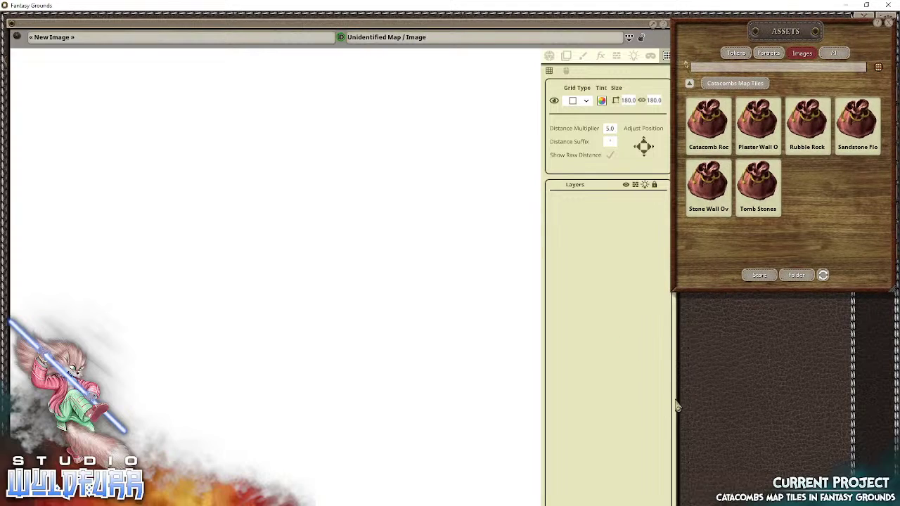
left_click_drag(679, 401, 669, 395)
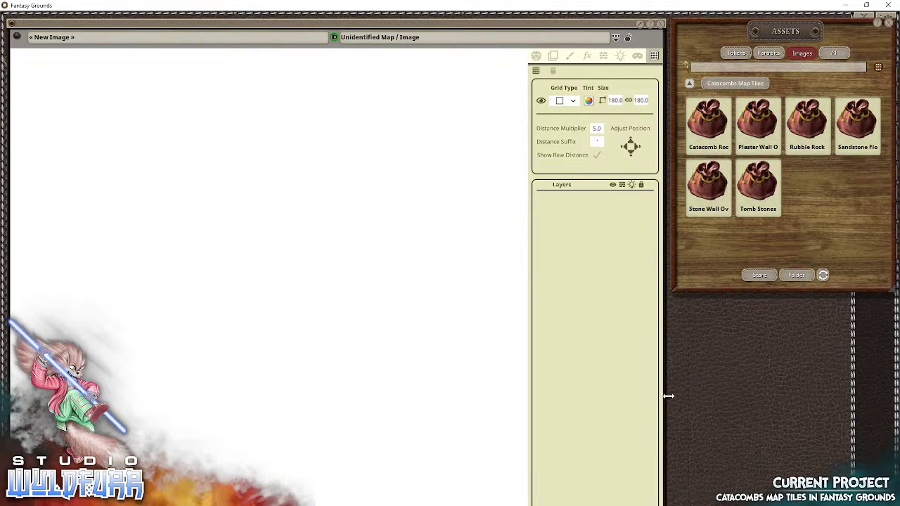
left_click_drag(728, 289, 724, 505)
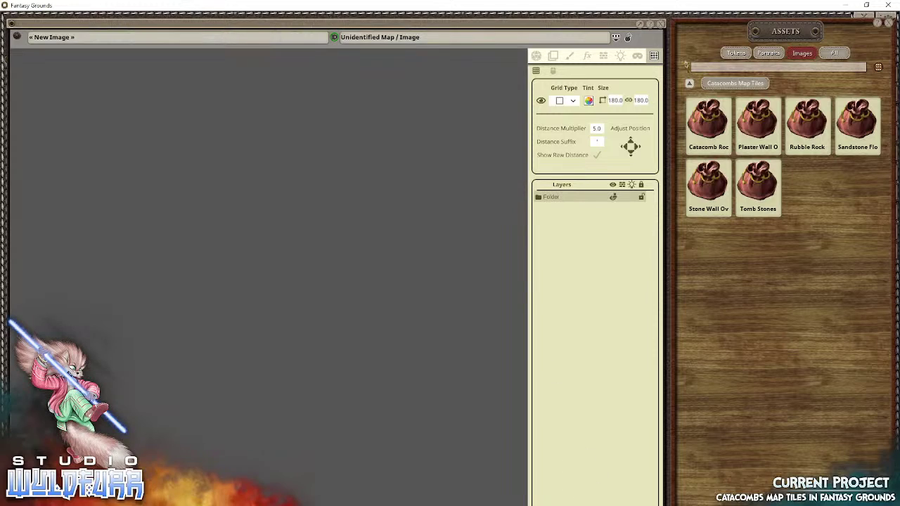
Step: Name the layer folder Walls and add a second folder named Floor beneath it in the layer order
double_click(551, 199)
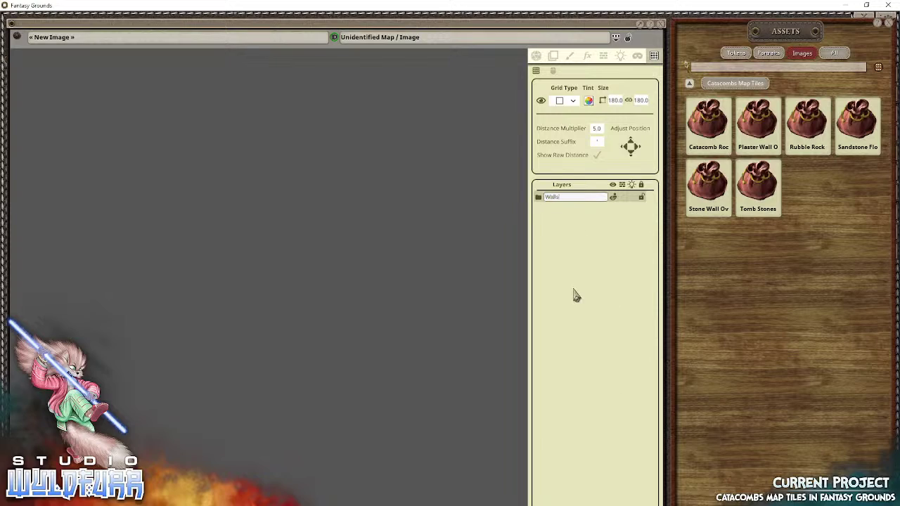
key("Return")
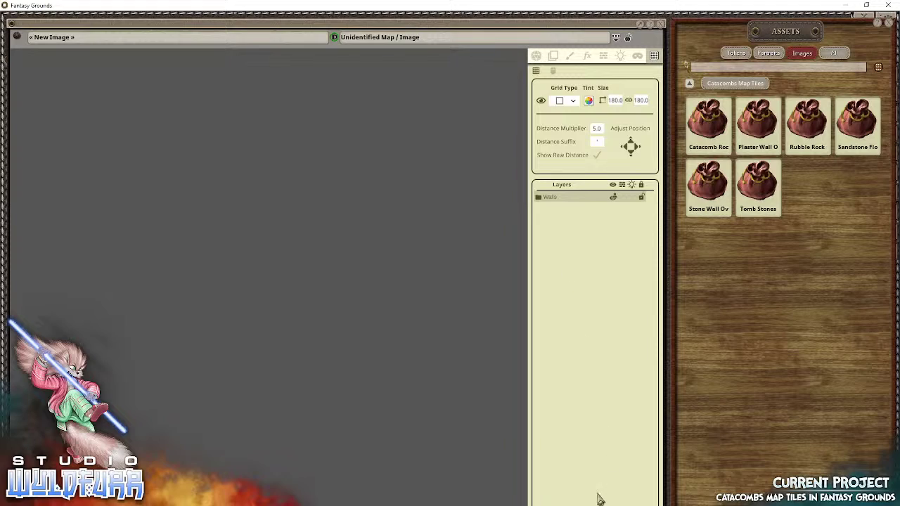
left_click(576, 501)
double_click(551, 198)
type("Floo")
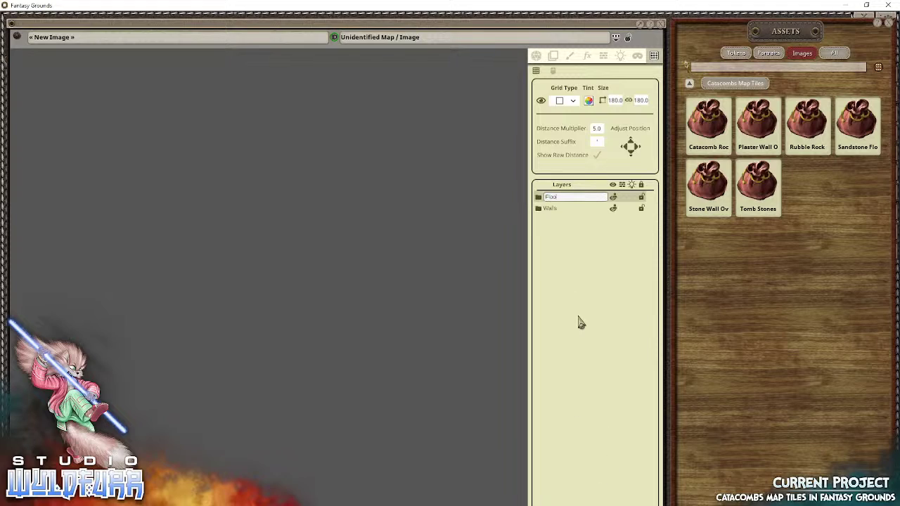
type("r")
key("Return")
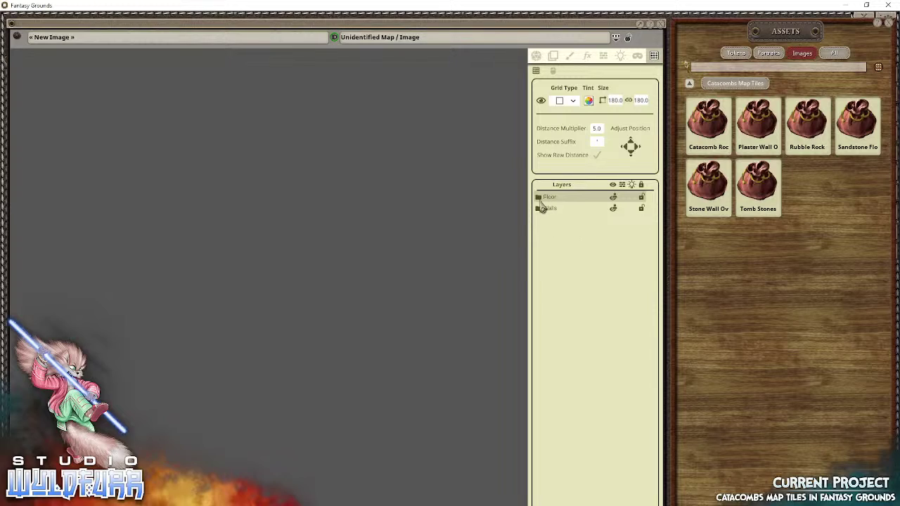
left_click_drag(542, 196, 545, 281)
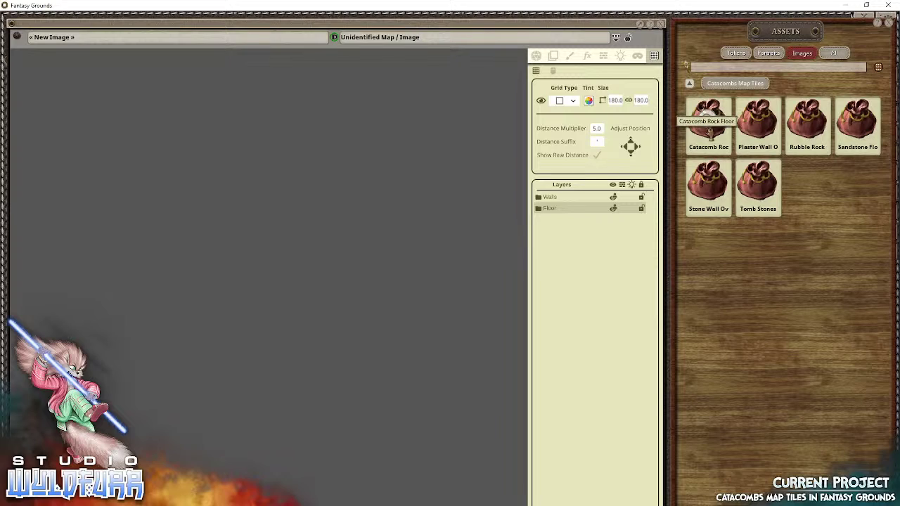
Step: Place the 2x2 open pit tile from the Catacomb Rock Floor set on the map and select it for tile editing
left_click(707, 134)
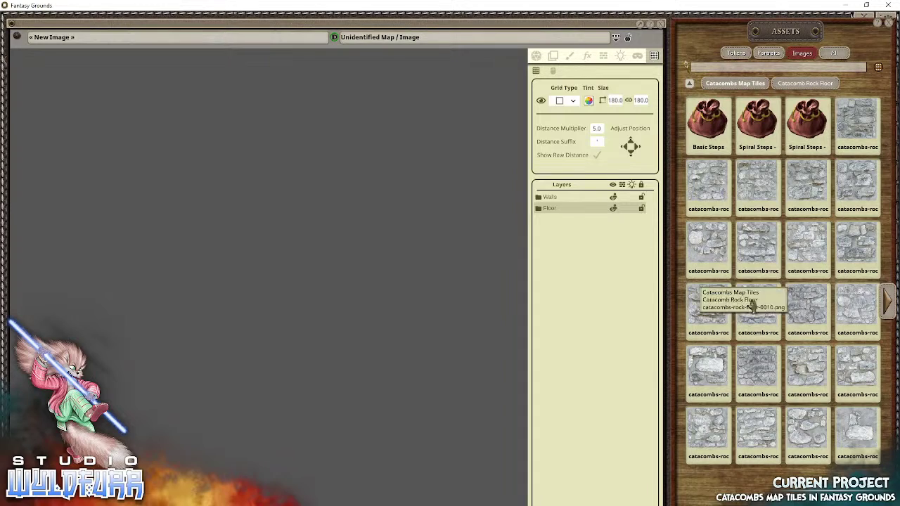
left_click(744, 83)
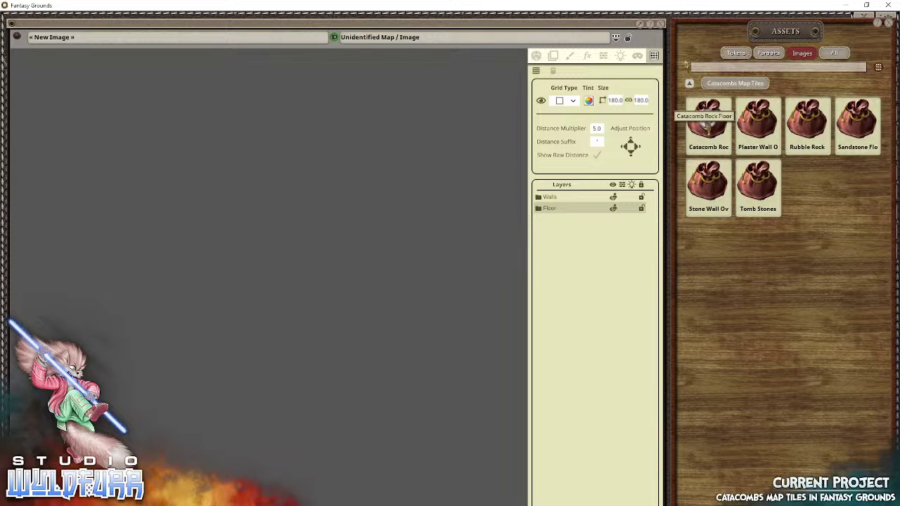
left_click(707, 123)
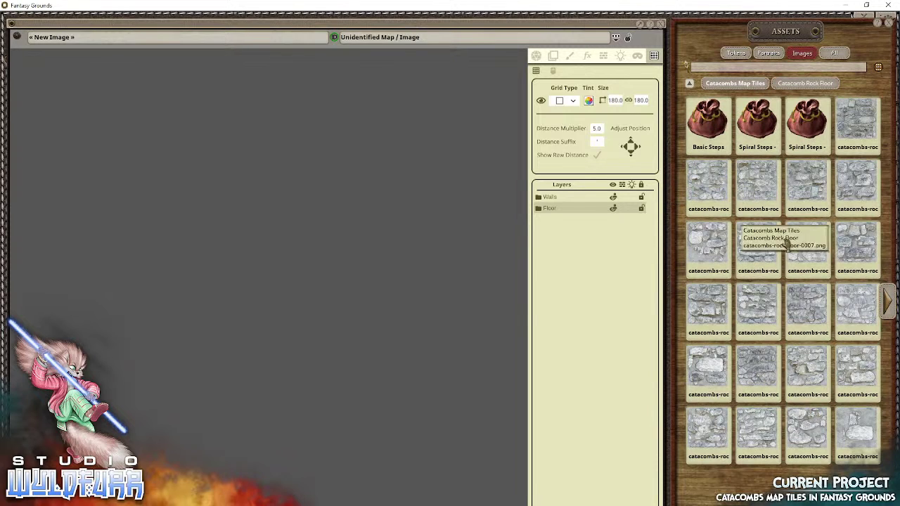
left_click(890, 308)
left_click(692, 310)
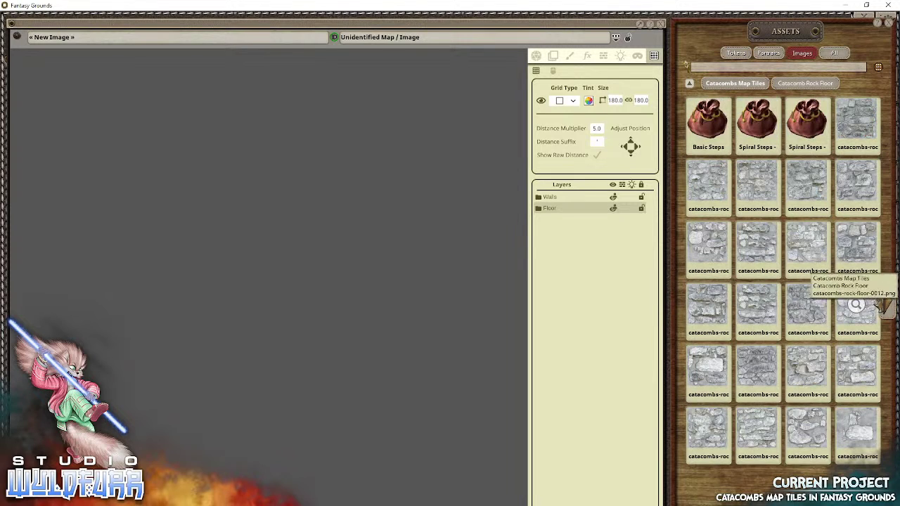
left_click(888, 308)
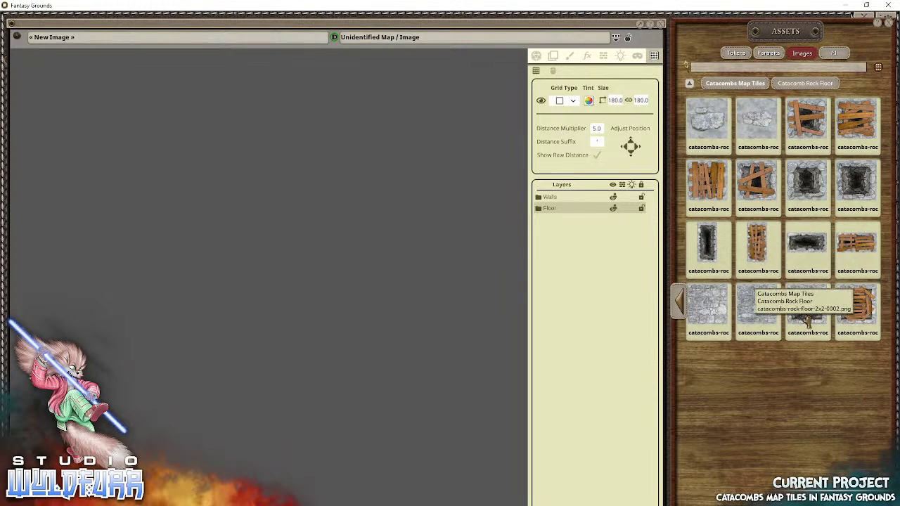
left_click_drag(807, 320, 166, 258)
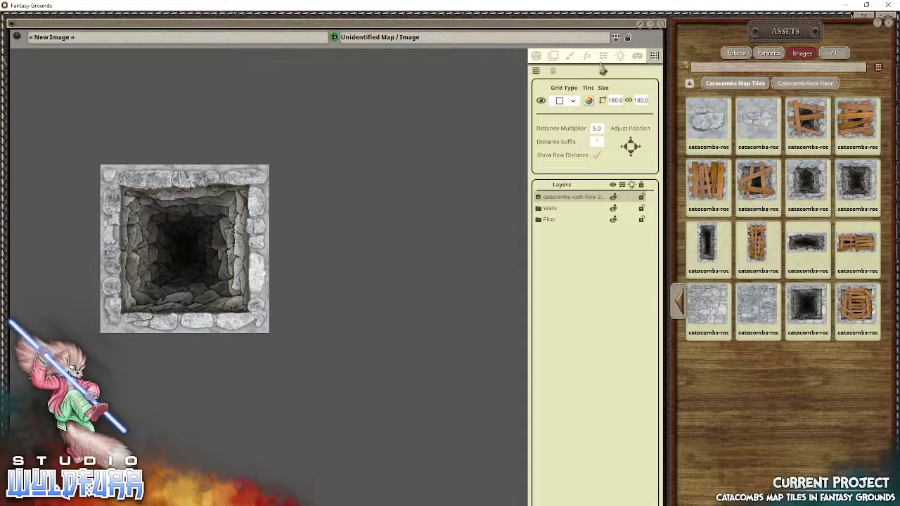
left_click(554, 57)
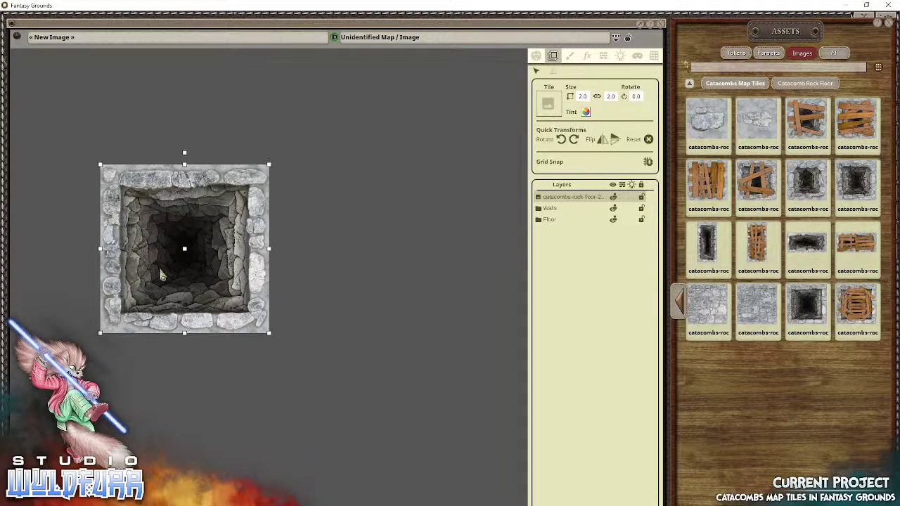
left_click_drag(161, 274, 151, 290)
Step: Place five 1x1 catacomb rock floor tiles around the pit, three along its right side and two directly below it
left_click(679, 309)
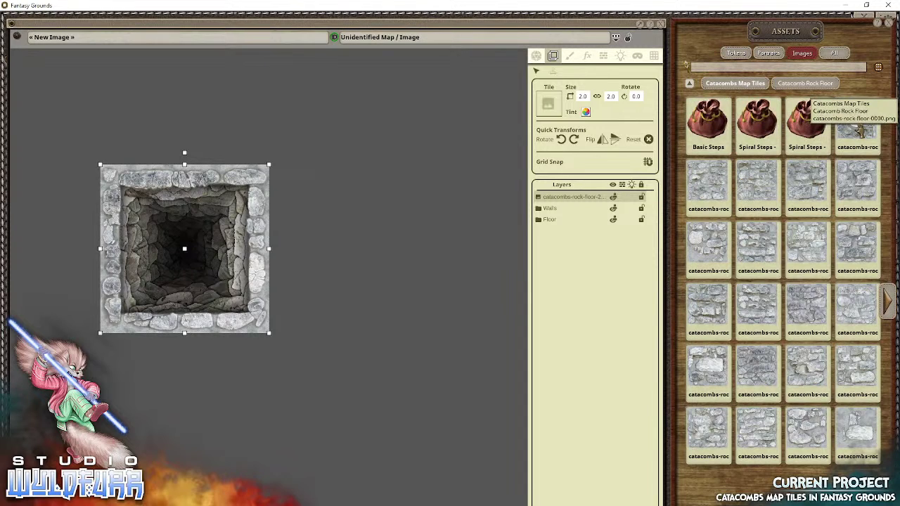
left_click_drag(356, 239, 313, 200)
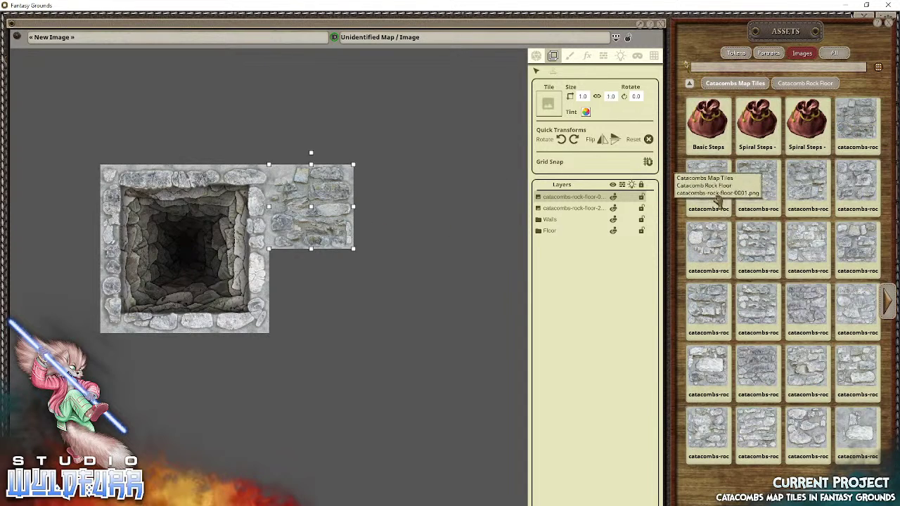
left_click_drag(708, 242, 309, 294)
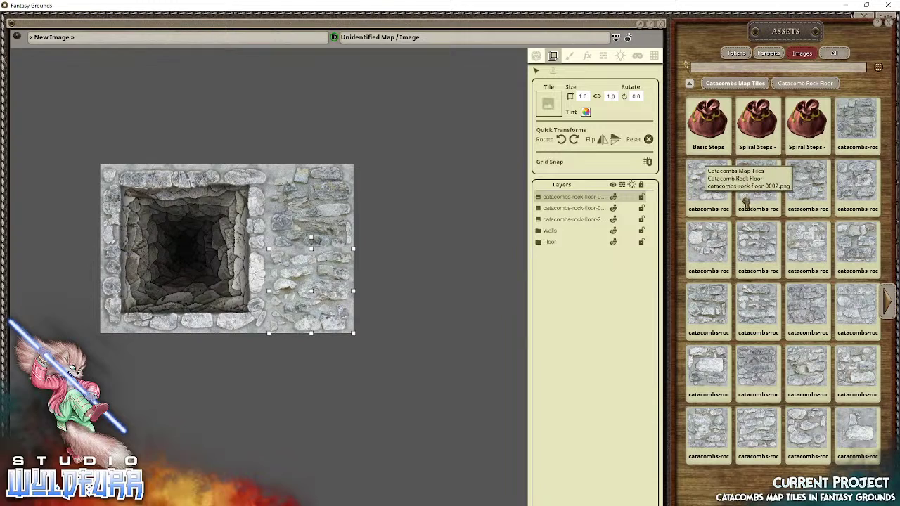
left_click_drag(708, 200, 310, 373)
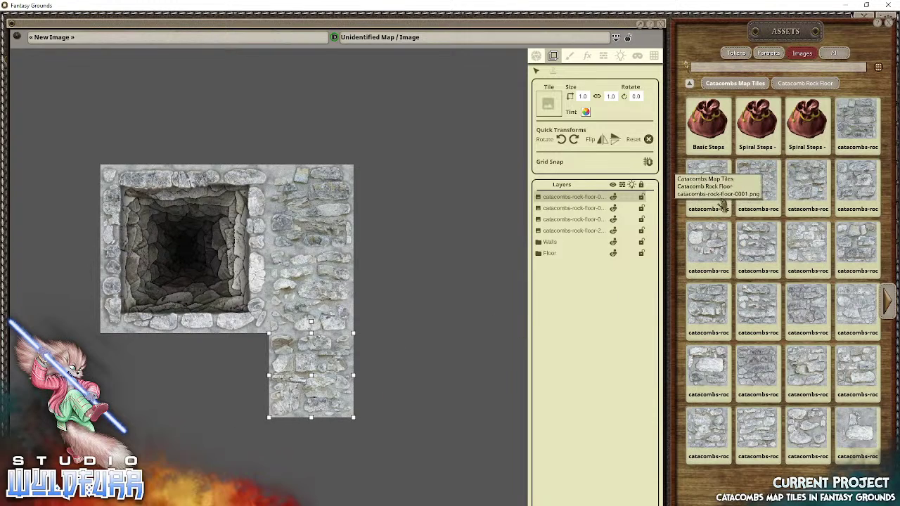
left_click_drag(759, 194, 228, 380)
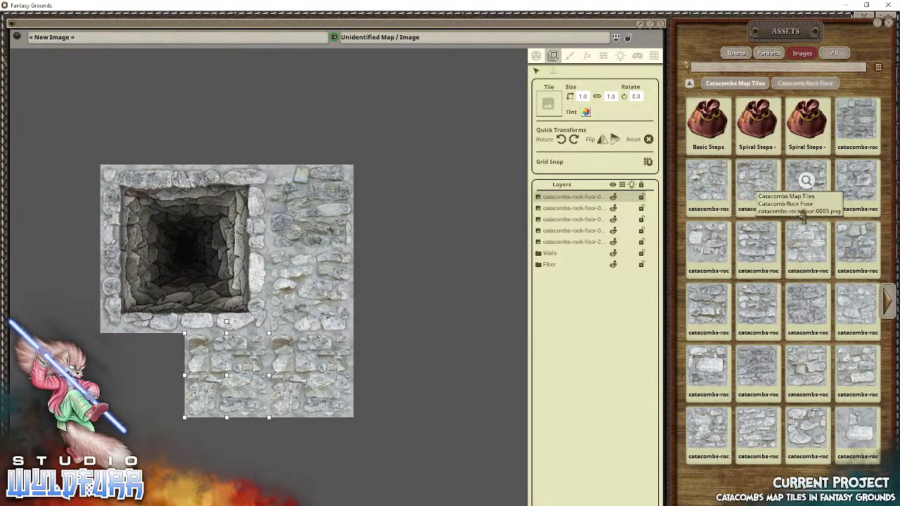
left_click_drag(549, 303, 143, 375)
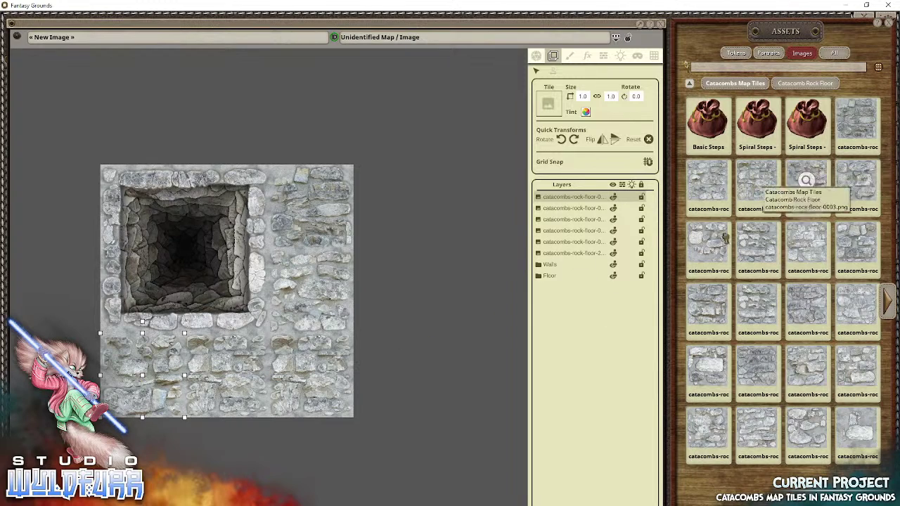
Step: Place four 1x1 rock floor tiles in a column along the pit's left side, reaching one square above it
left_click_drag(69, 357, 61, 374)
left_click_drag(709, 261, 68, 295)
left_click_drag(717, 240, 69, 208)
left_click_drag(731, 235, 74, 140)
Step: Place three 1x1 rock floor tiles in the row above the pit to complete the 4x4 floor
left_click_drag(807, 234, 144, 128)
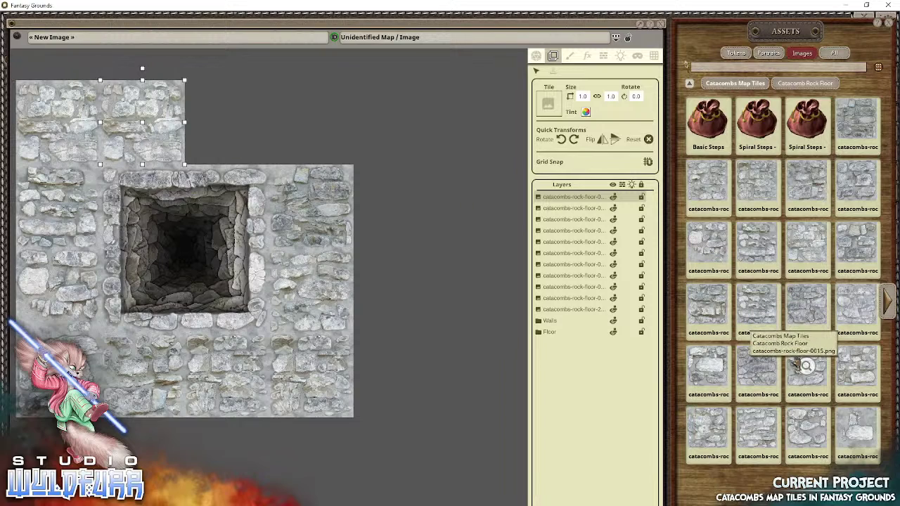
left_click_drag(752, 313, 229, 128)
left_click_drag(709, 369, 311, 122)
left_click_drag(166, 253, 226, 278)
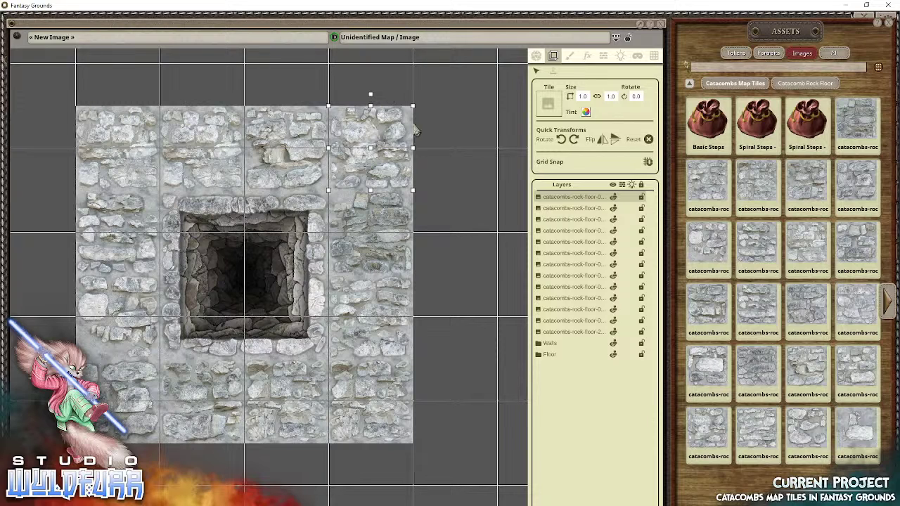
Step: Move the four floor tiles in the row above the pit up half a square to align with the grid
left_click_drag(450, 147, 472, 181)
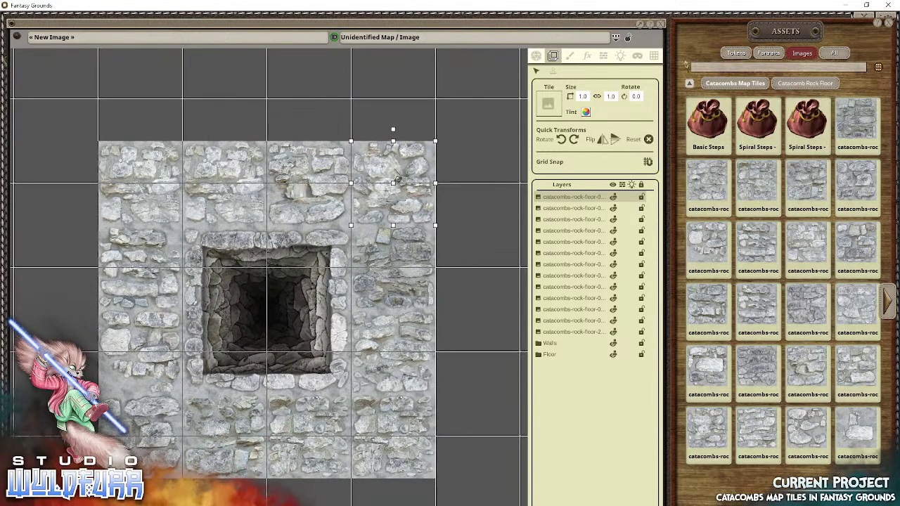
left_click_drag(393, 181, 324, 135)
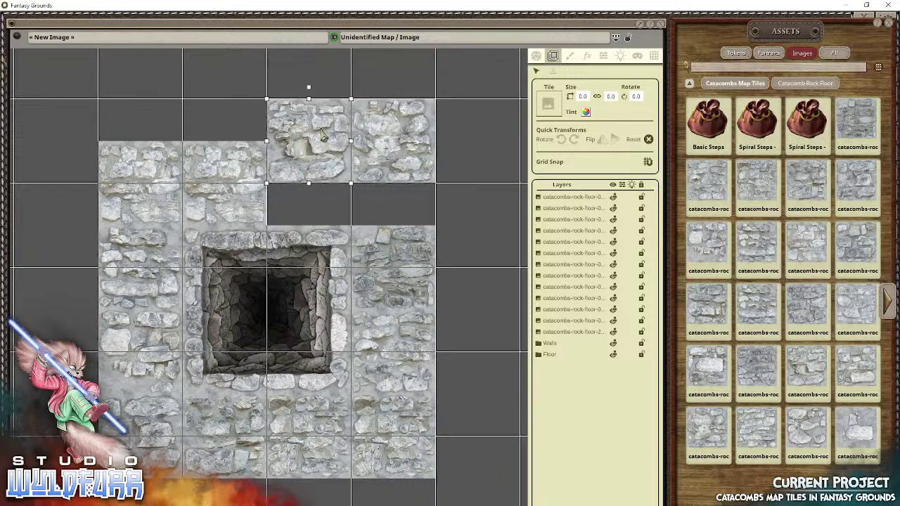
left_click_drag(246, 165, 244, 136)
left_click_drag(149, 166, 144, 139)
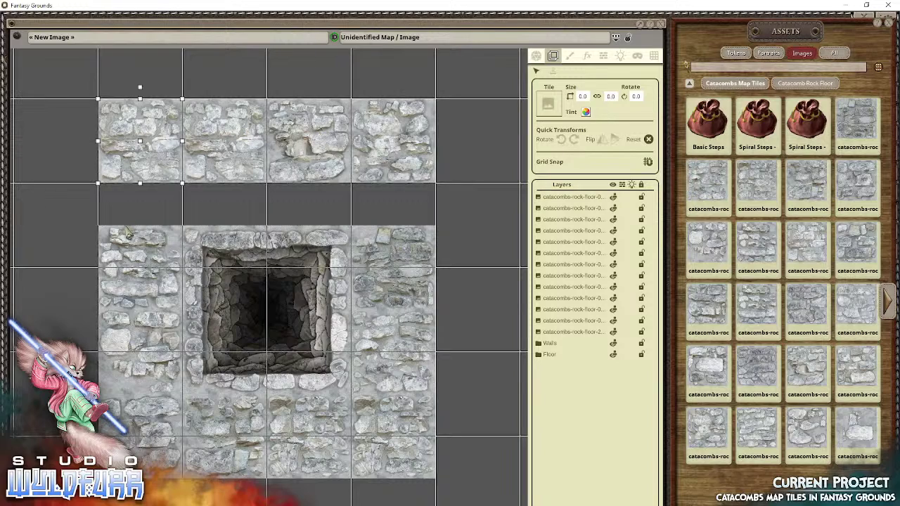
Step: Shift the pit tile, the floor tile at its upper left and the two tiles along its right side up onto the grid
left_click_drag(134, 258, 138, 229)
left_click_drag(201, 262, 221, 233)
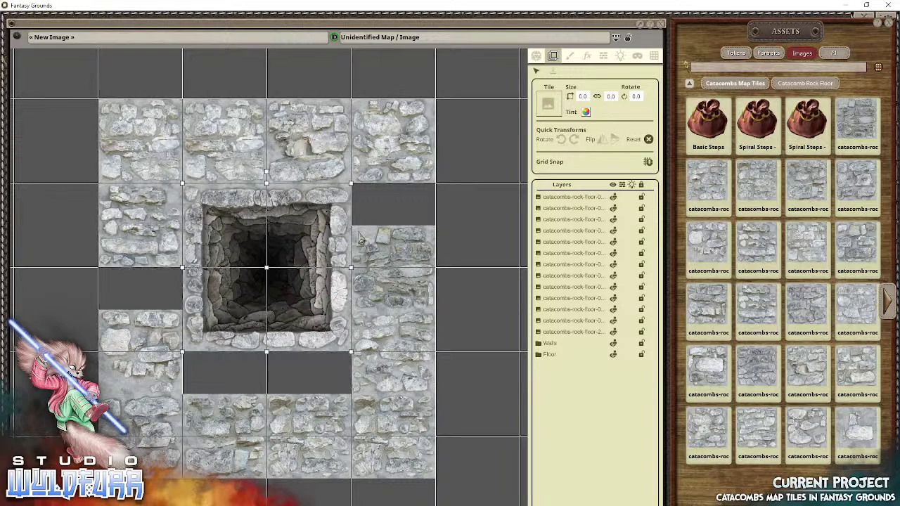
left_click_drag(415, 247, 412, 218)
left_click_drag(386, 326, 397, 302)
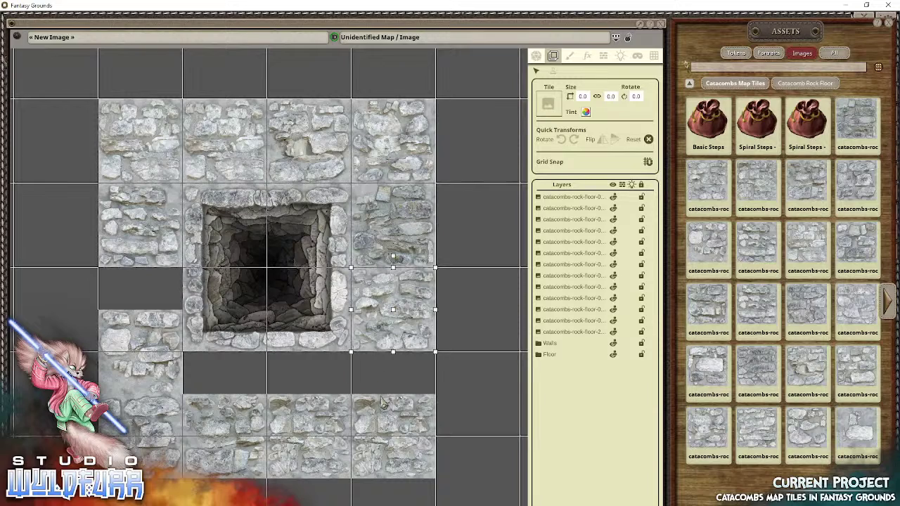
Step: Move the four bottom-row floor tiles and the remaining tile on the pit's left side up half a square onto the grid
left_click_drag(384, 402, 391, 395)
left_click_drag(330, 413, 317, 387)
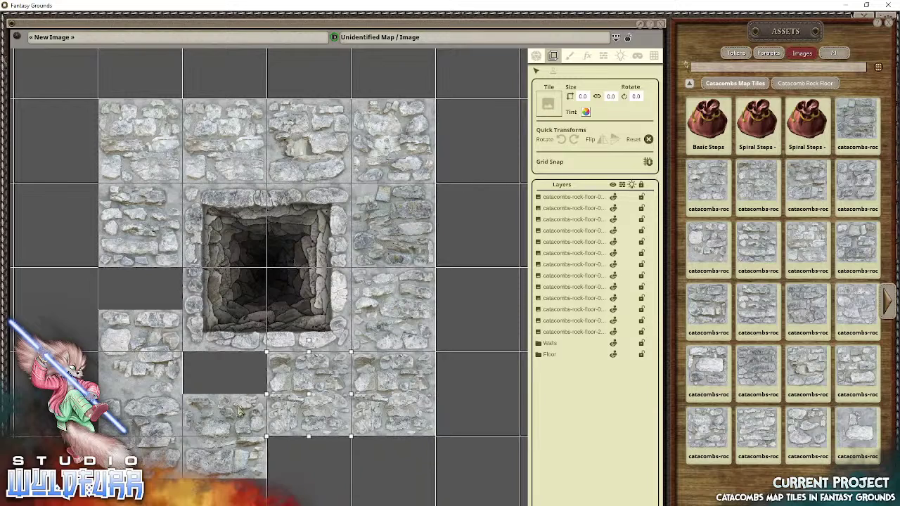
left_click_drag(239, 412, 241, 388)
left_click_drag(167, 358, 160, 316)
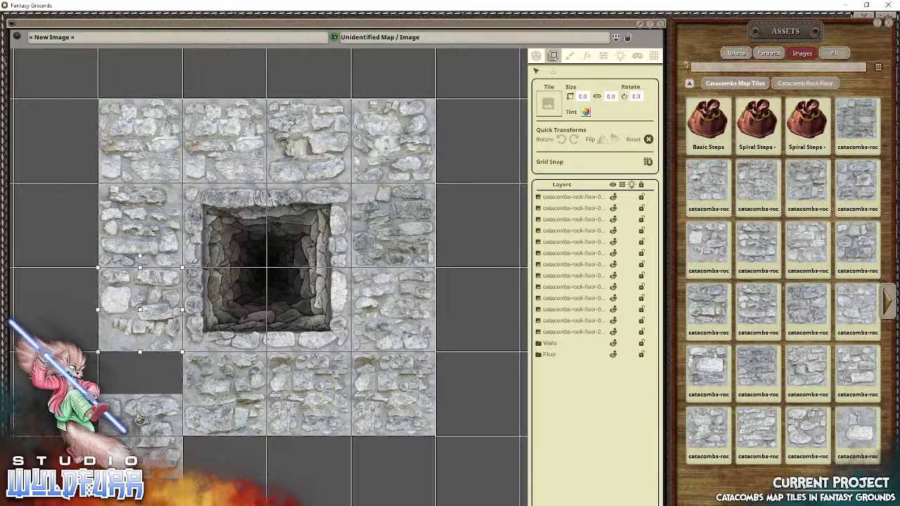
left_click_drag(138, 419, 140, 394)
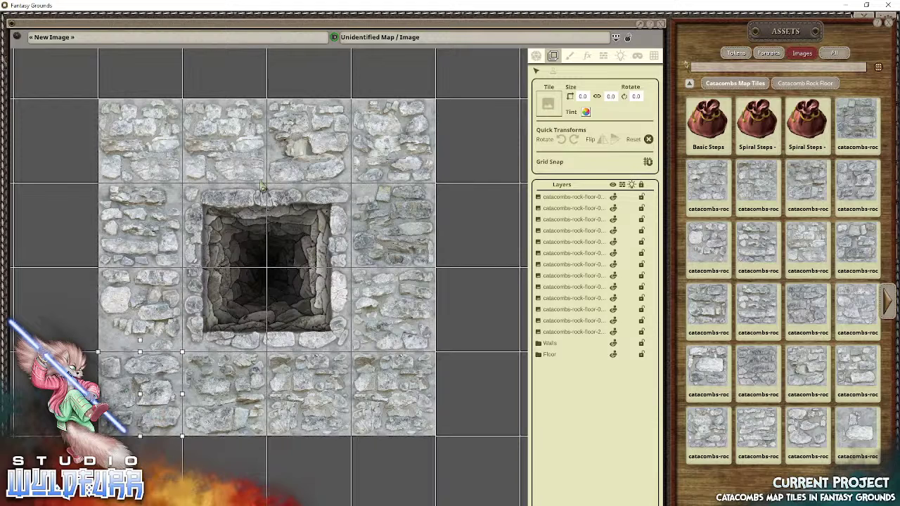
Step: Place three 1x1 rock floor tiles in a row extending right from the floor, level with the pit's upper half
left_click_drag(349, 304, 195, 311)
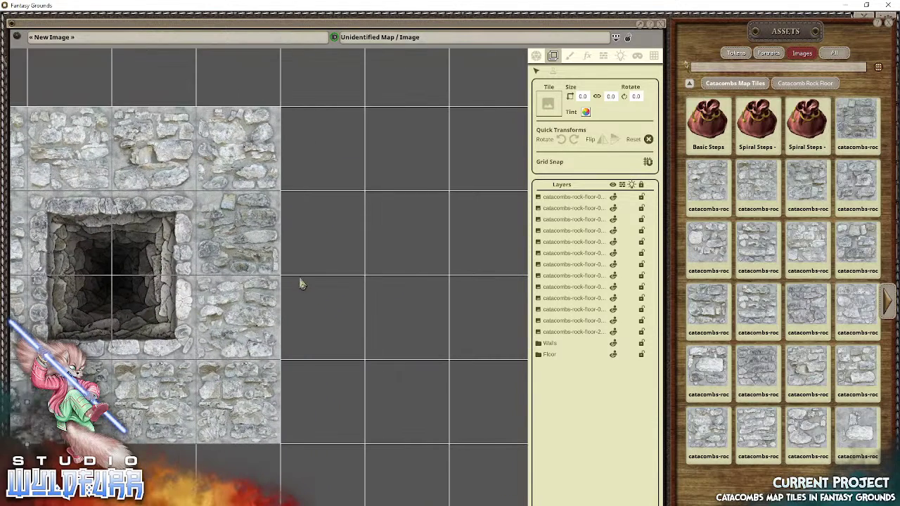
left_click_drag(300, 279, 246, 287)
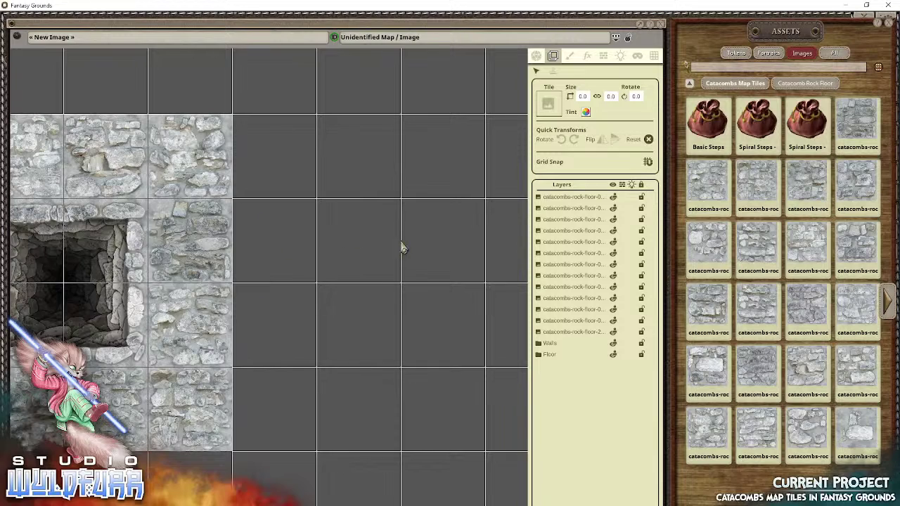
left_click_drag(402, 247, 279, 242)
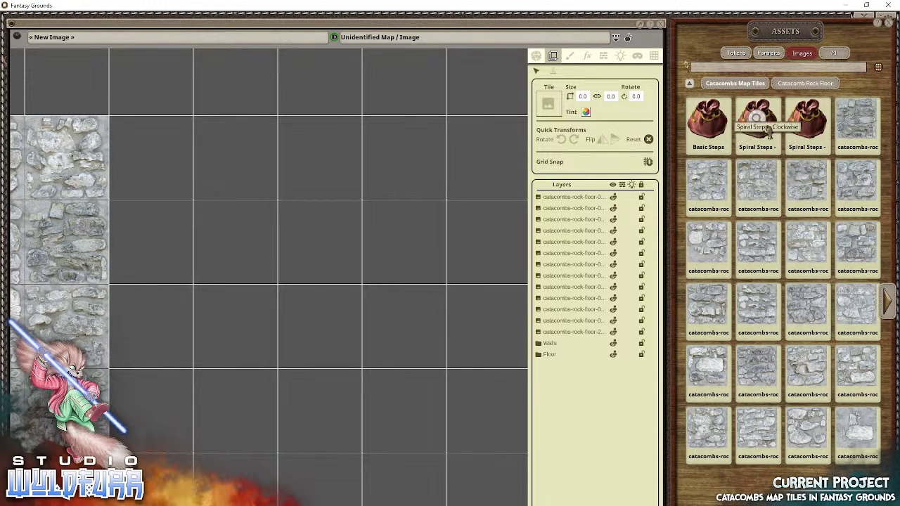
left_click_drag(758, 260, 166, 256)
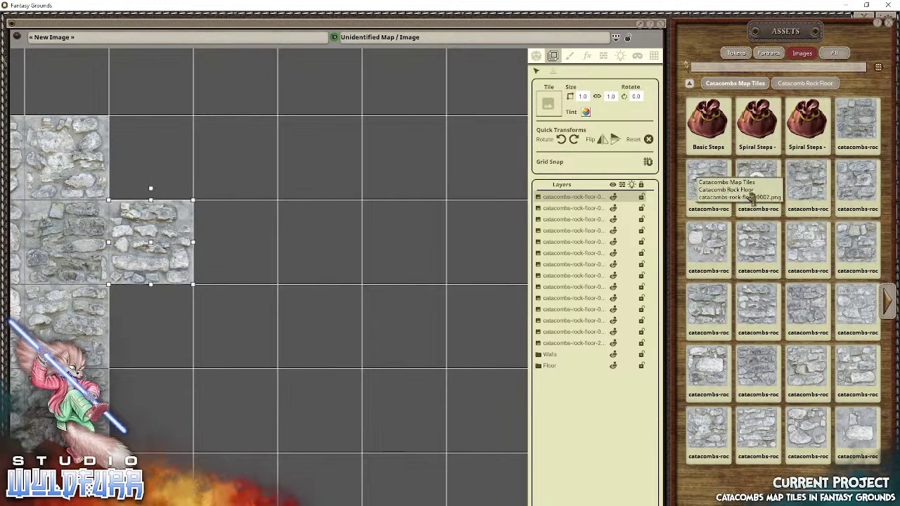
left_click_drag(802, 188, 234, 245)
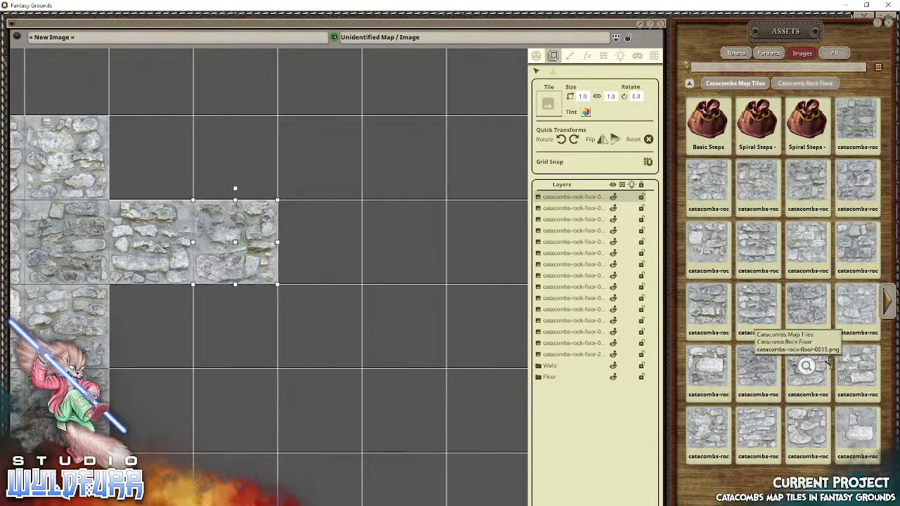
left_click_drag(760, 370, 318, 250)
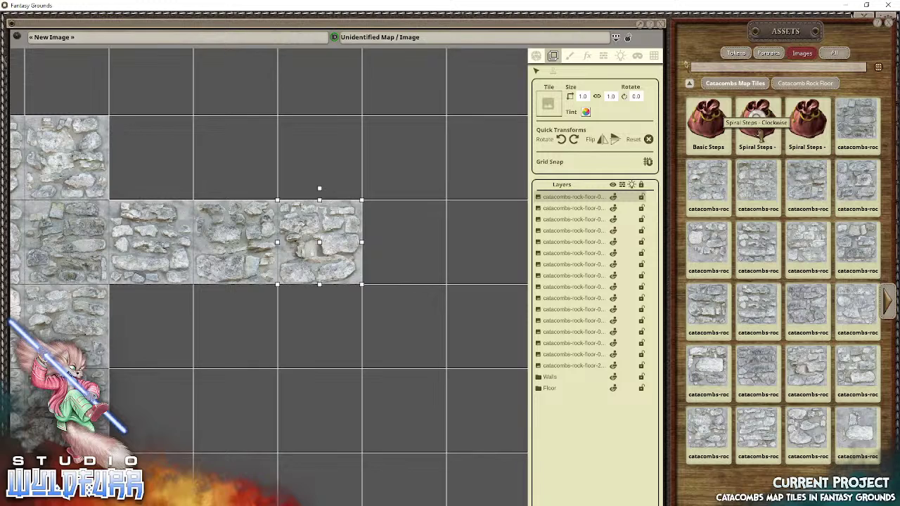
left_click(757, 128)
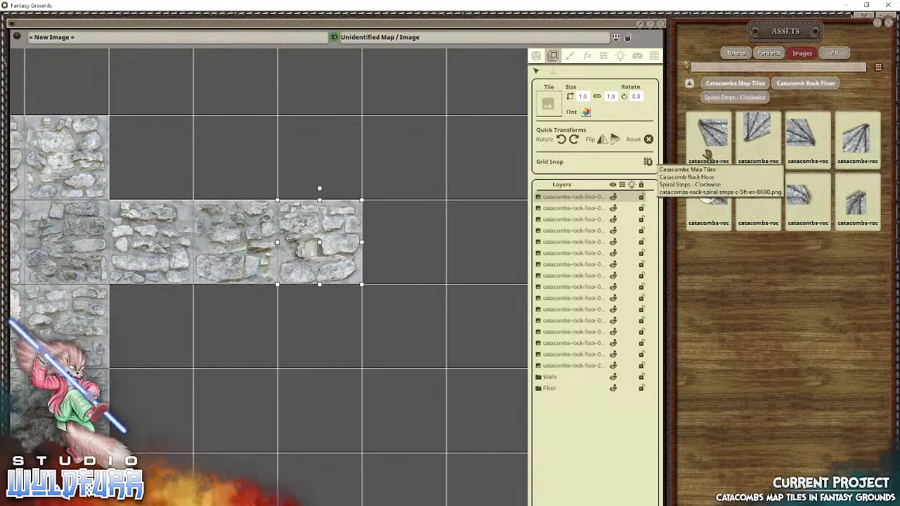
left_click_drag(710, 144, 281, 338)
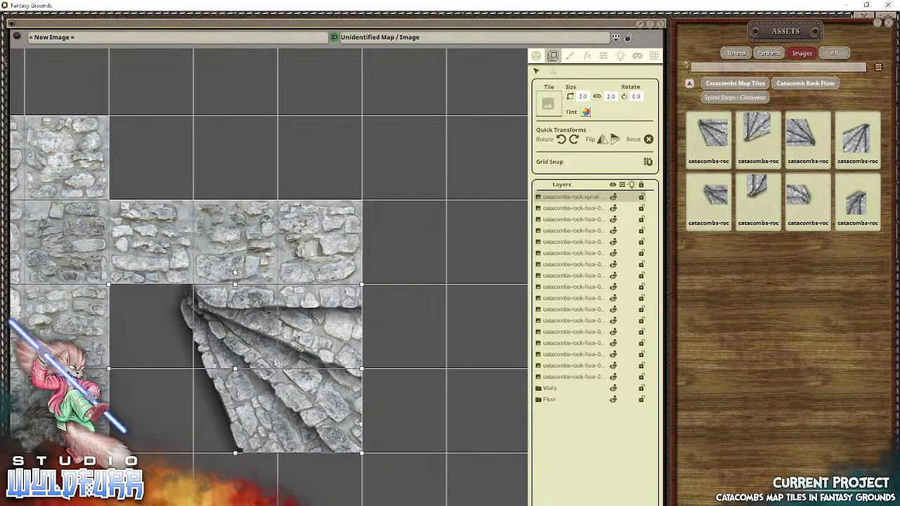
key("Delete")
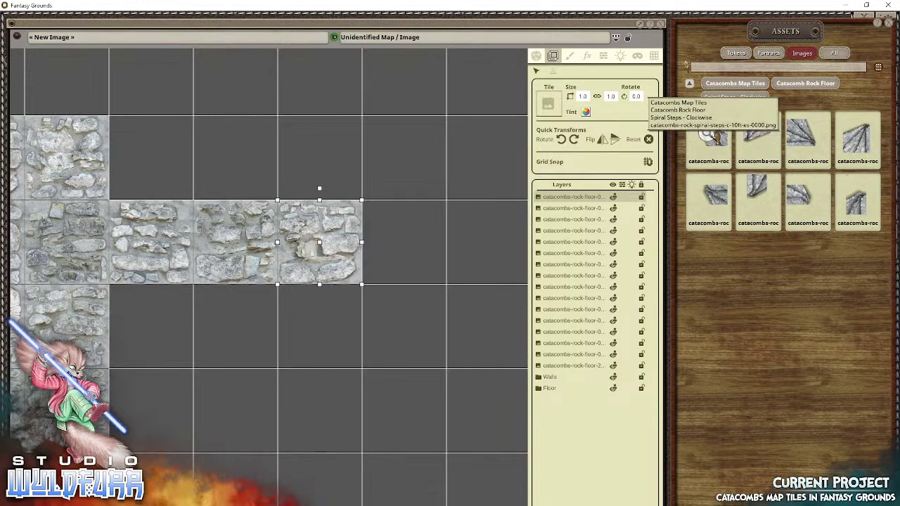
left_click_drag(710, 137, 417, 343)
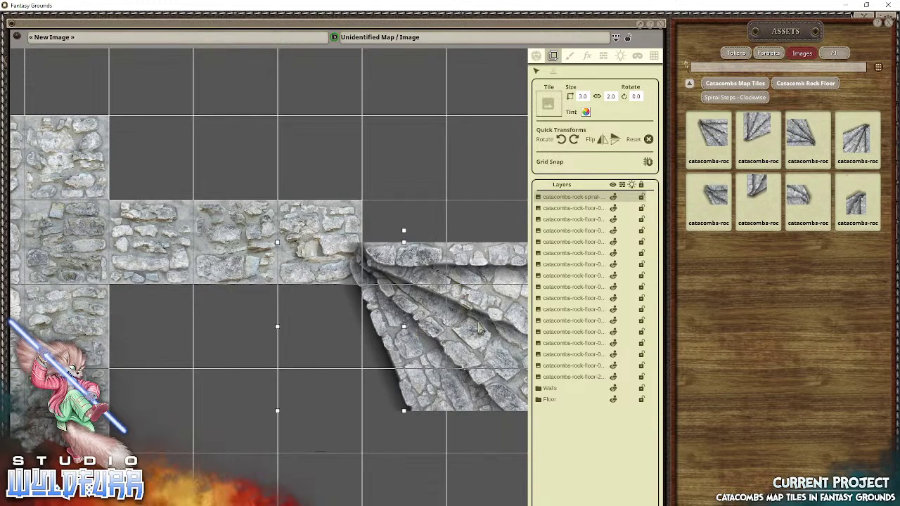
key("Delete")
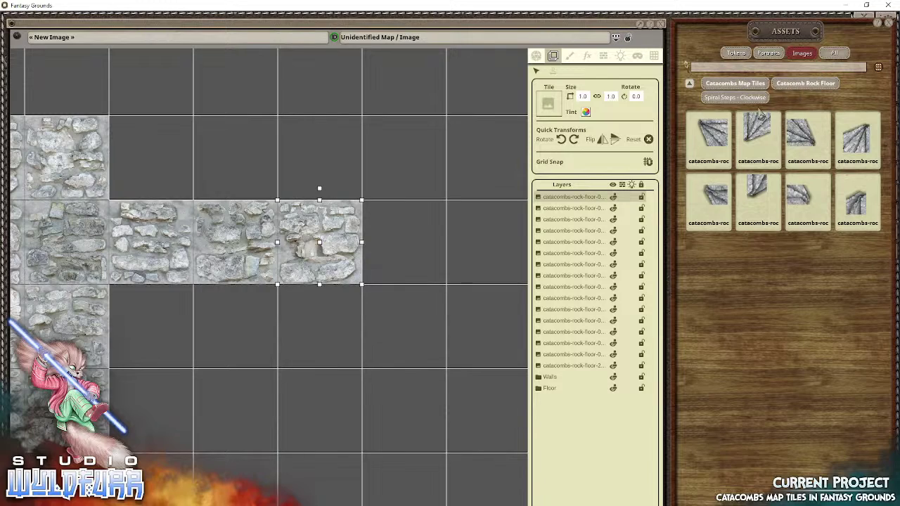
Step: Place the 2x1 clockwise spiral steps tile (5ft-es) with its steps directly below the third corridor tile
left_click(791, 85)
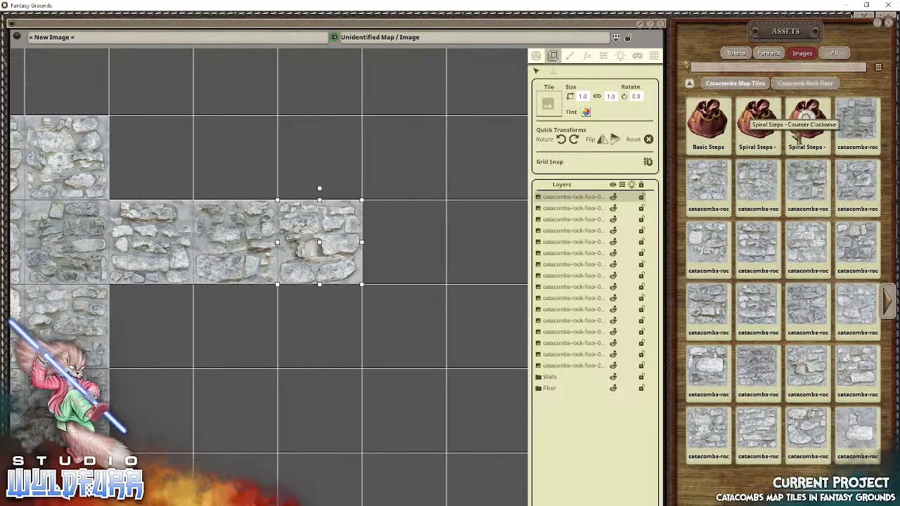
left_click(755, 127)
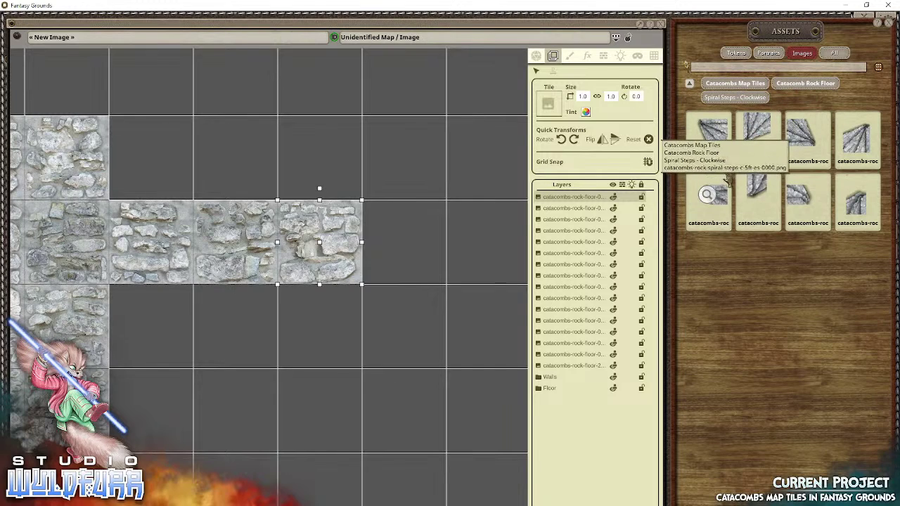
left_click_drag(757, 191, 344, 323)
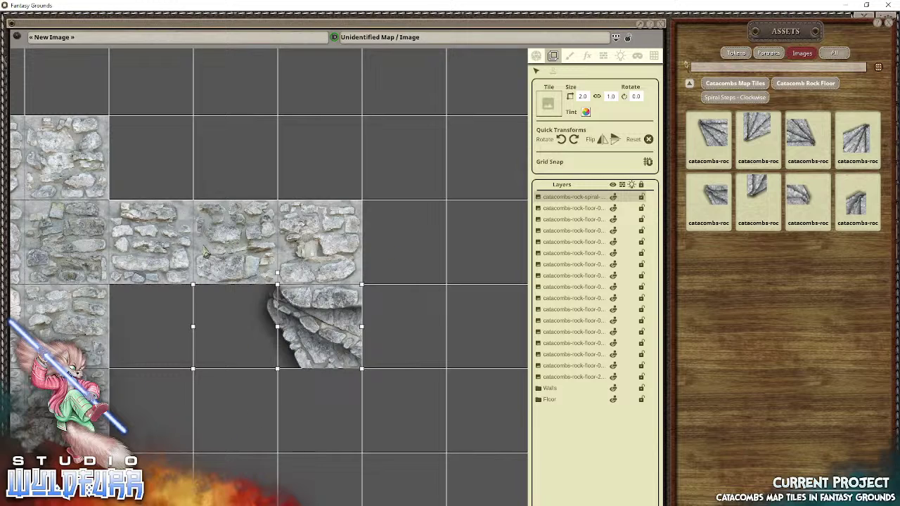
Step: Open the Basic Steps folder of the Catacomb Rock Floor set and go to its second page
left_click(802, 83)
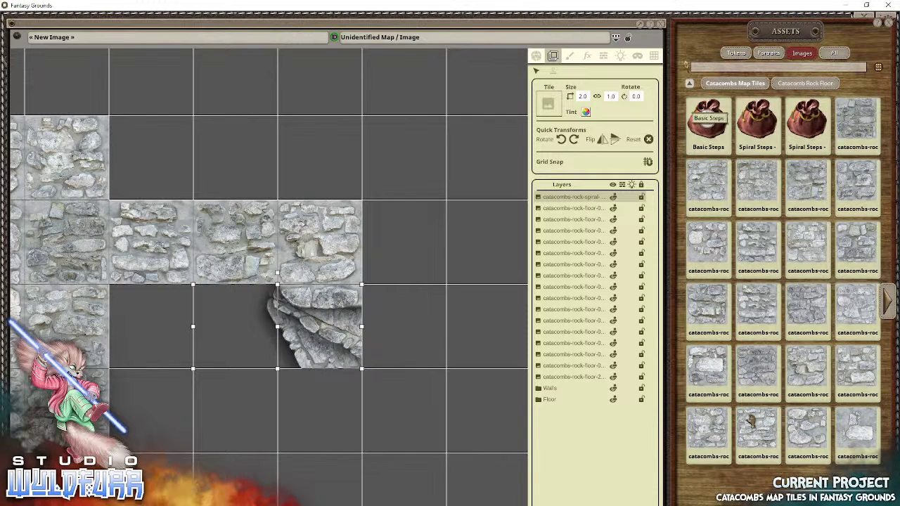
left_click(719, 153)
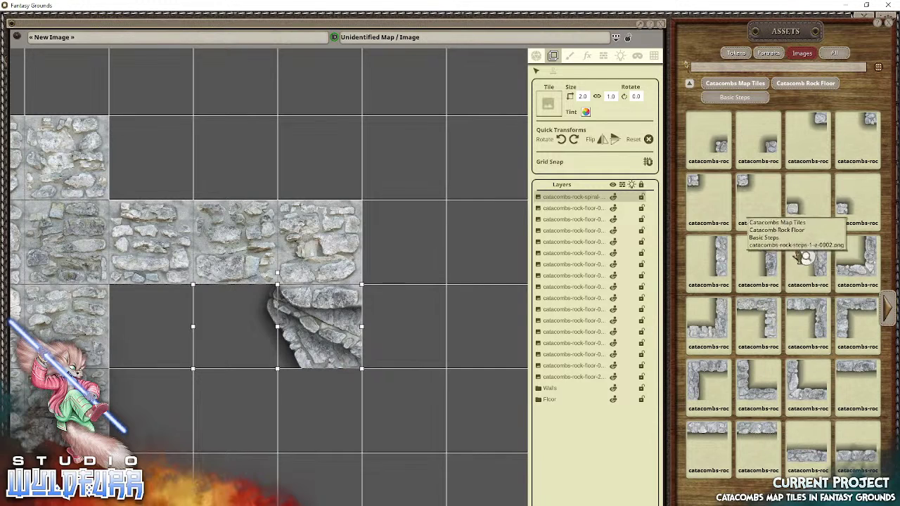
left_click(886, 310)
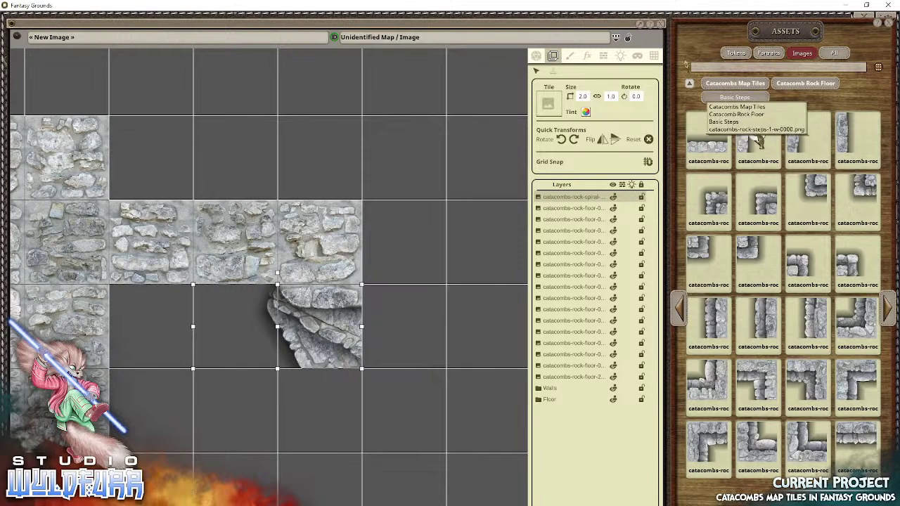
left_click_drag(141, 164, 140, 166)
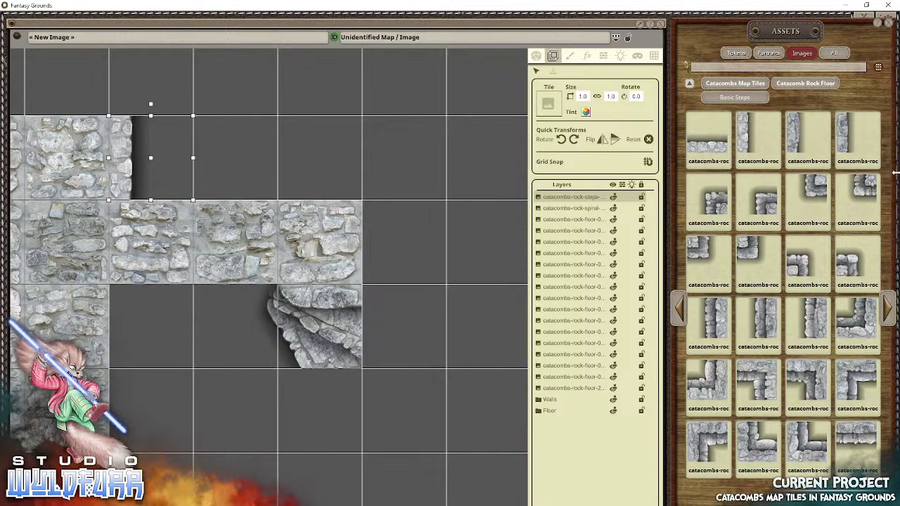
left_click_drag(809, 134, 141, 329)
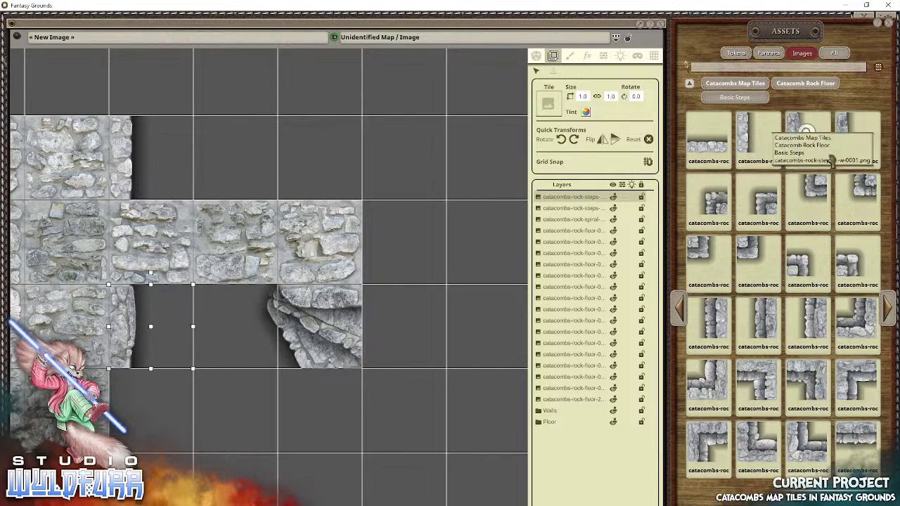
left_click_drag(806, 132, 151, 416)
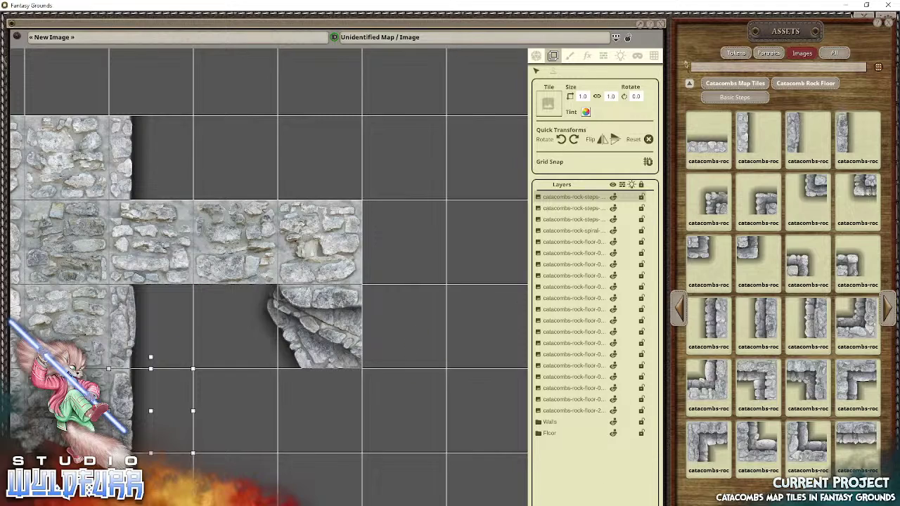
key("Delete")
key("Delete")
key("Delete")
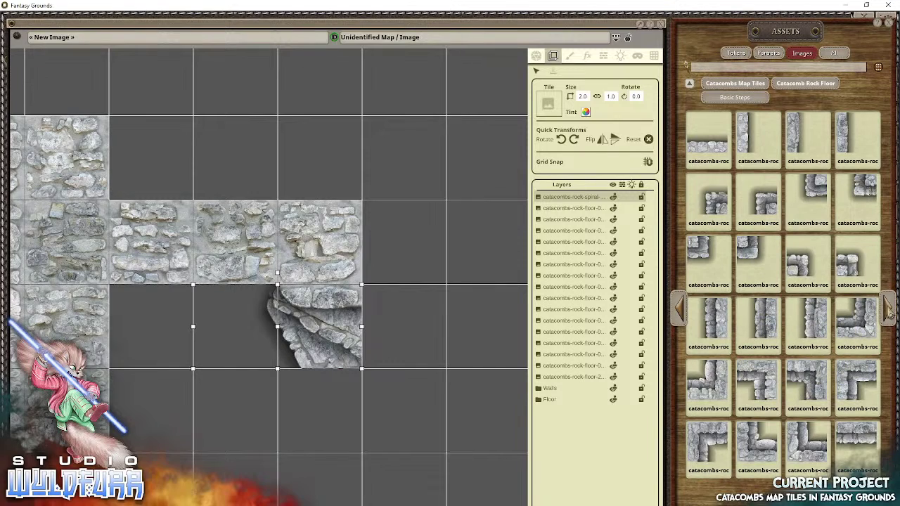
Step: Place a 2x1 catacombs-rock-steps-4-w tile from the last Basic Steps page with its steps over the first corridor square
left_click(889, 310)
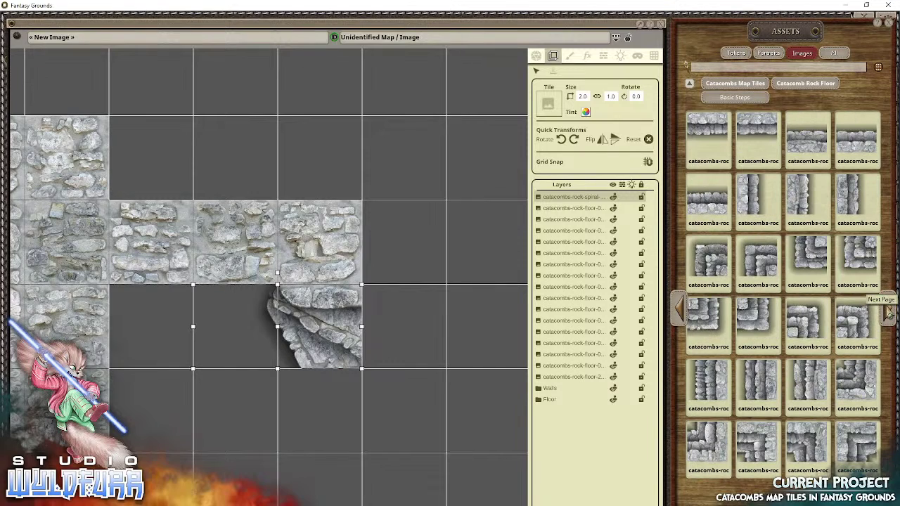
left_click(889, 311)
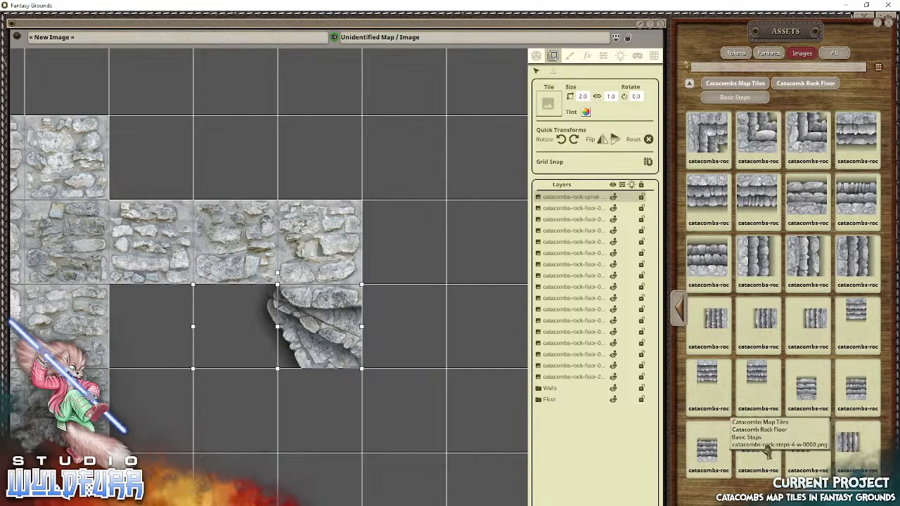
left_click_drag(716, 325, 296, 134)
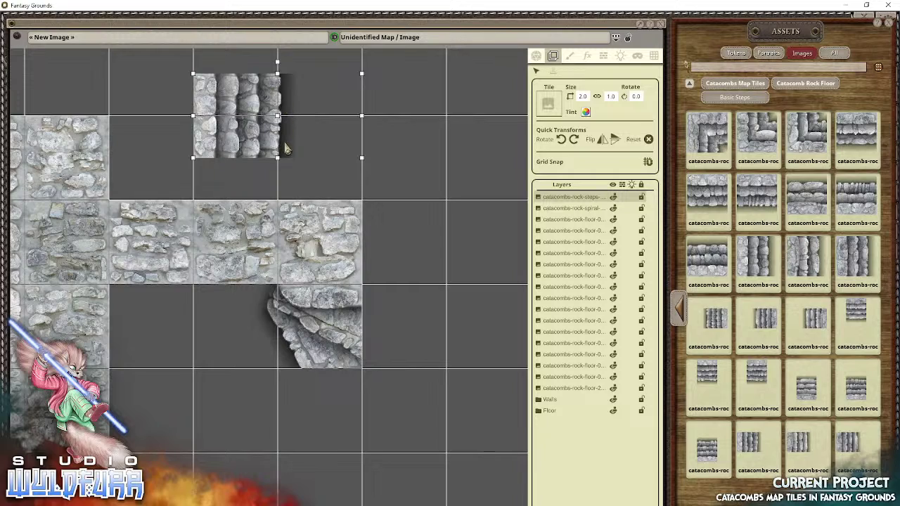
left_click_drag(213, 128, 129, 250)
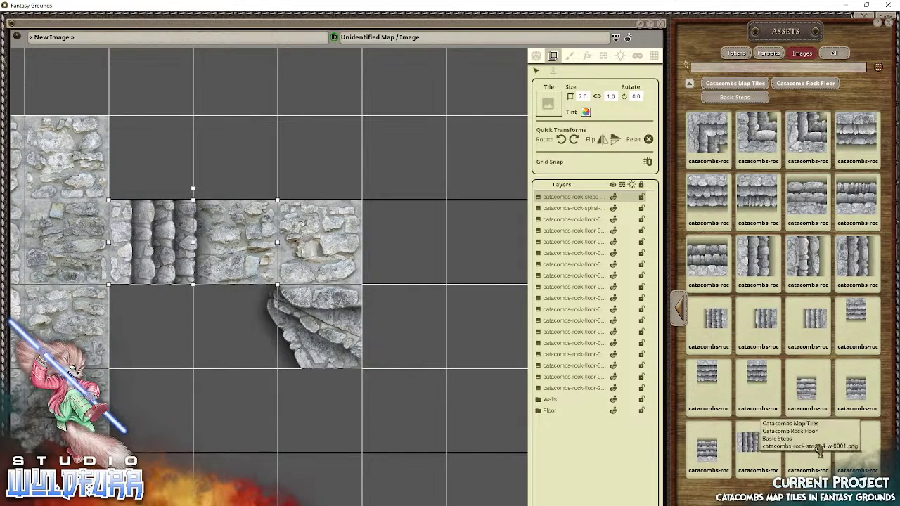
Step: Place another steps-4-w tile over the second corridor square and move its layer below the first steps and spiral steps layers
left_click_drag(847, 450, 239, 236)
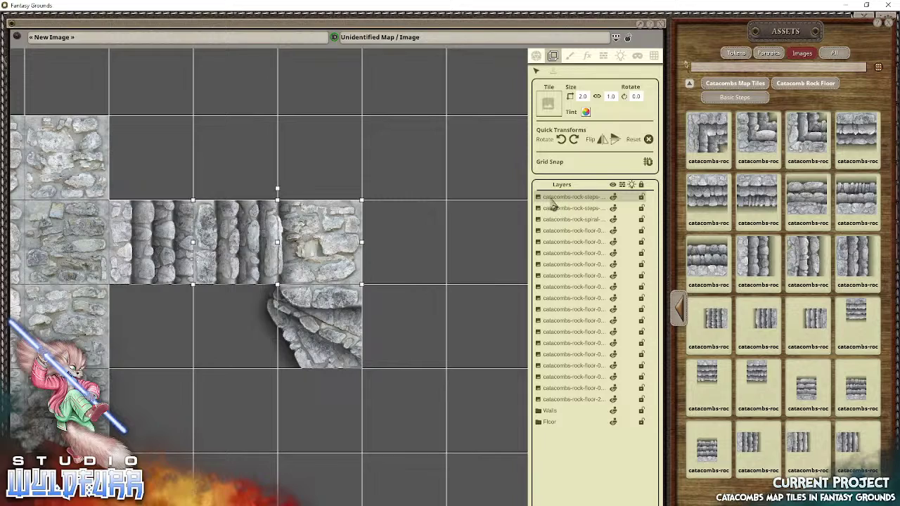
left_click_drag(547, 203, 558, 219)
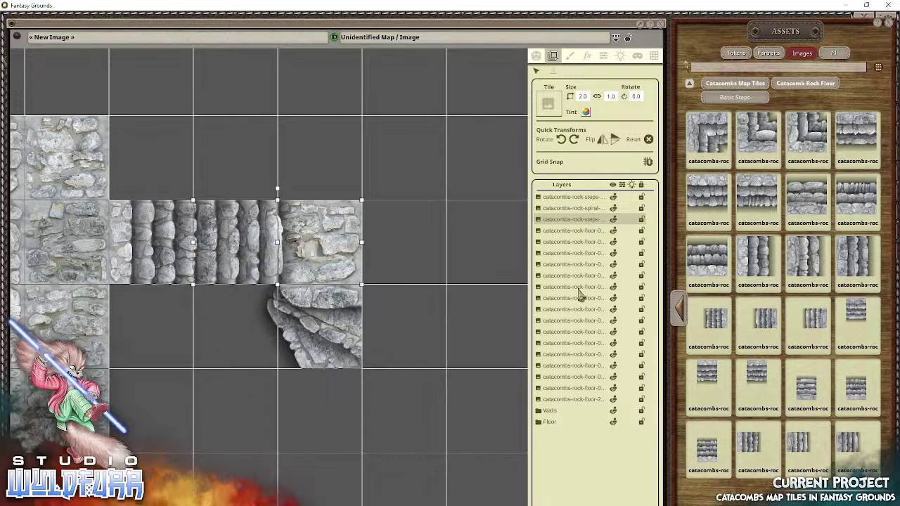
left_click(567, 400)
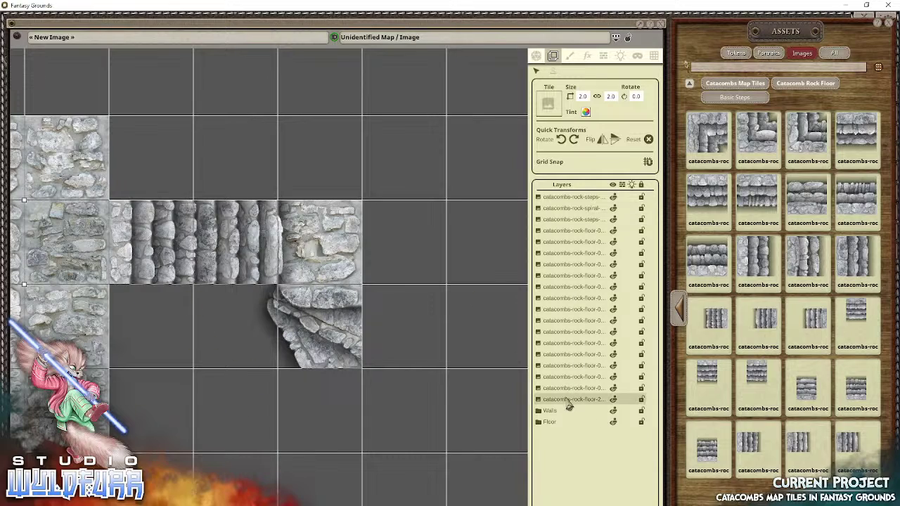
left_click(571, 198, "shift")
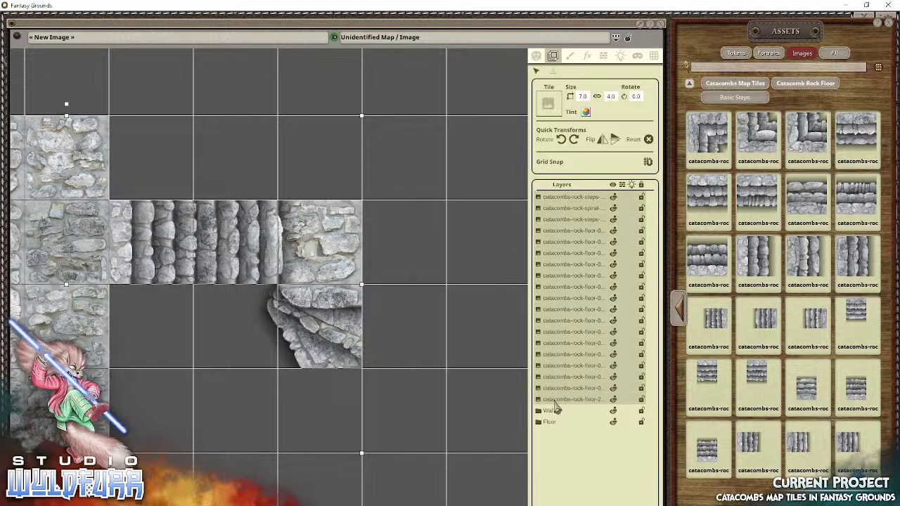
left_click_drag(554, 405, 557, 220)
Step: Move the Walls and Floor folders together above all tile layers in the layer list
left_click(561, 413)
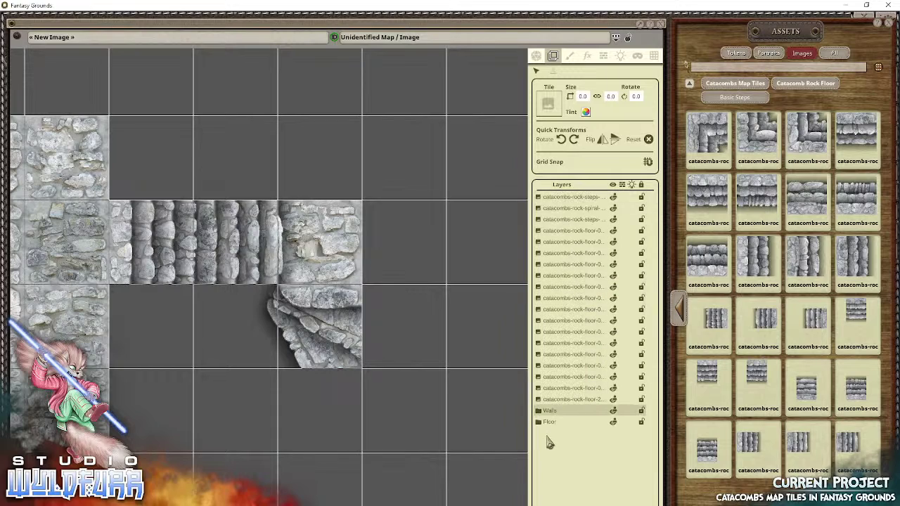
left_click(550, 423, "shift")
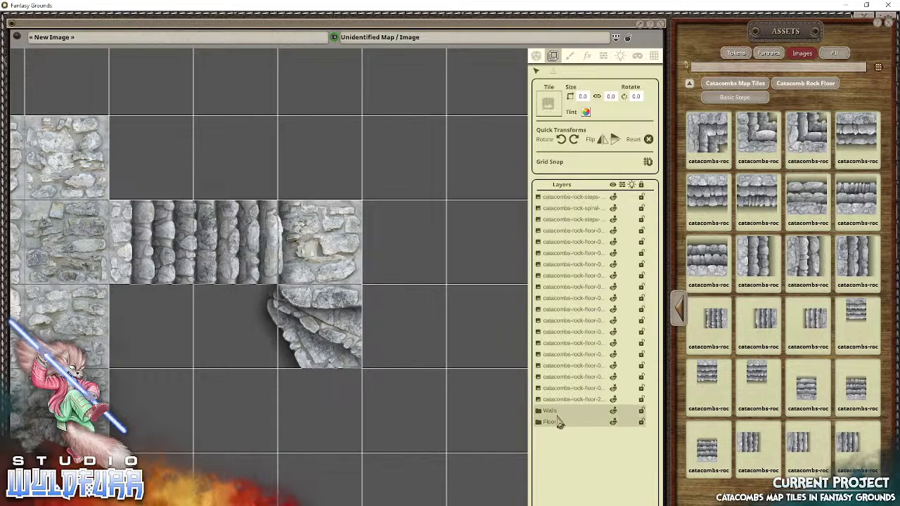
left_click_drag(552, 416, 561, 199)
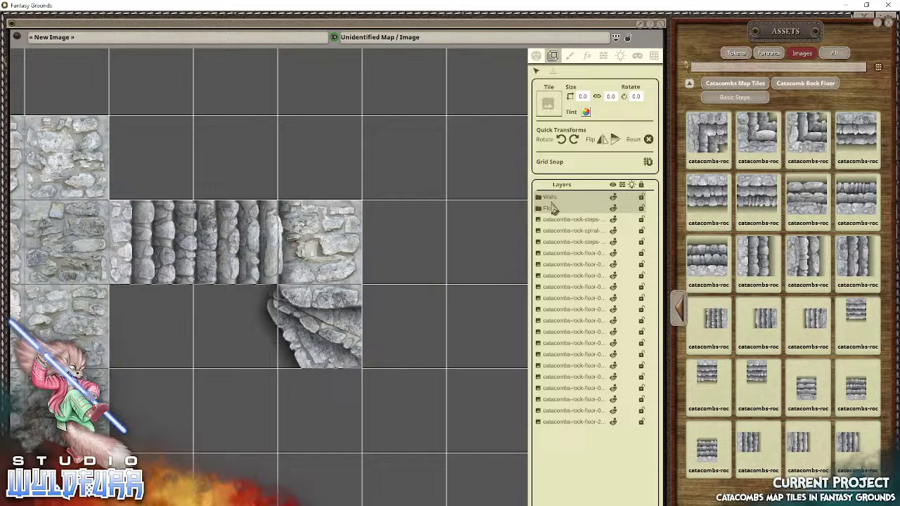
Step: Move all rock floor, steps and spiral steps tile layers into the Floor folder and collapse it
left_click(571, 219)
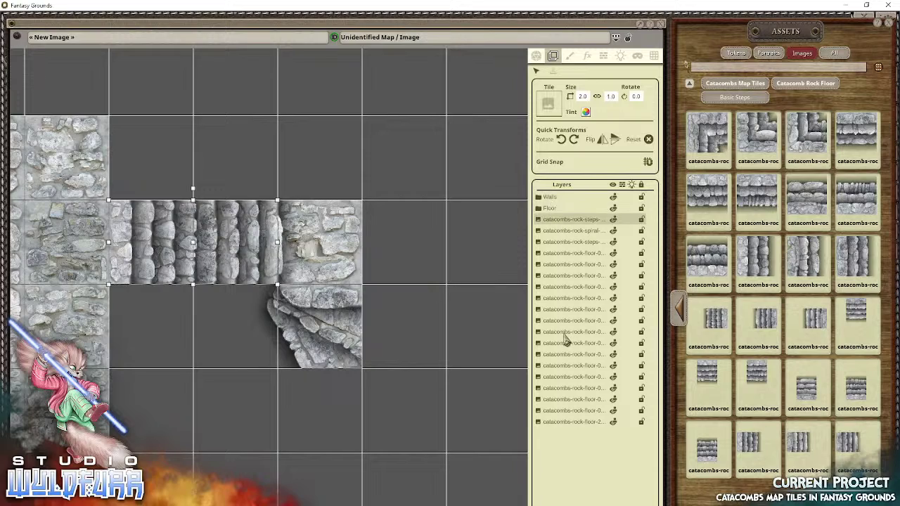
left_click(549, 422, "shift")
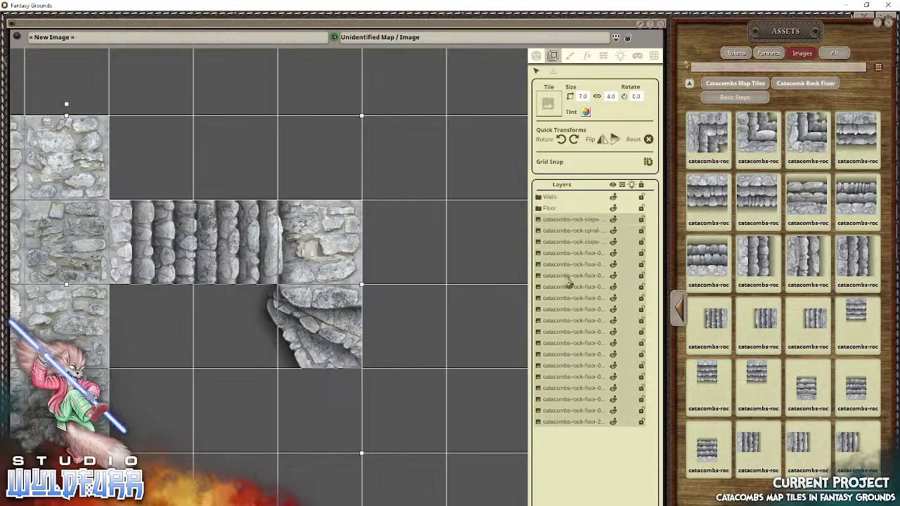
left_click_drag(556, 226, 553, 214)
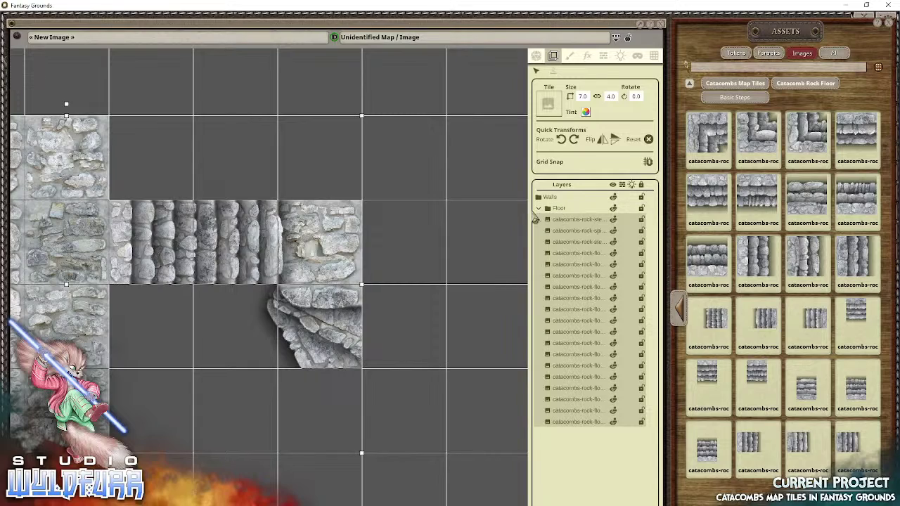
left_click(539, 209)
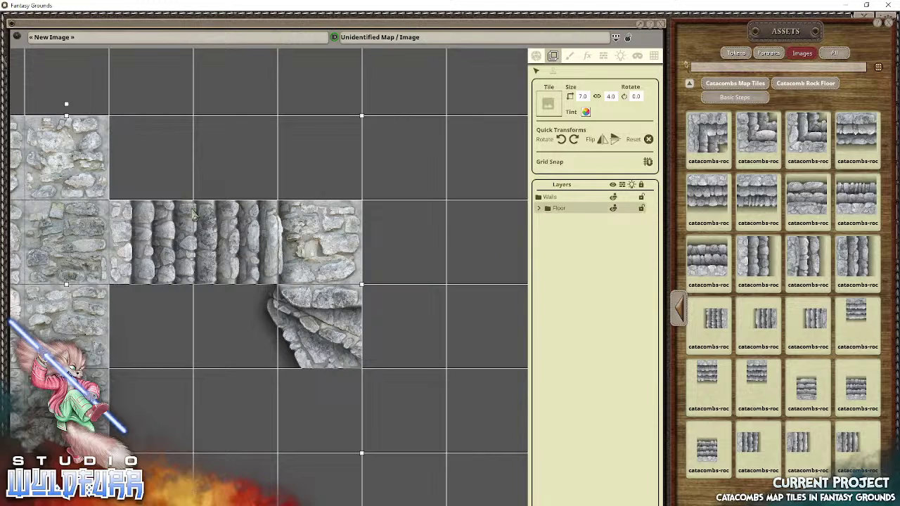
Step: Hide and reshow the Floor folder to check its contents, expand it and select its lowest tile layer
left_click(614, 209)
left_click(614, 210)
left_click(540, 208)
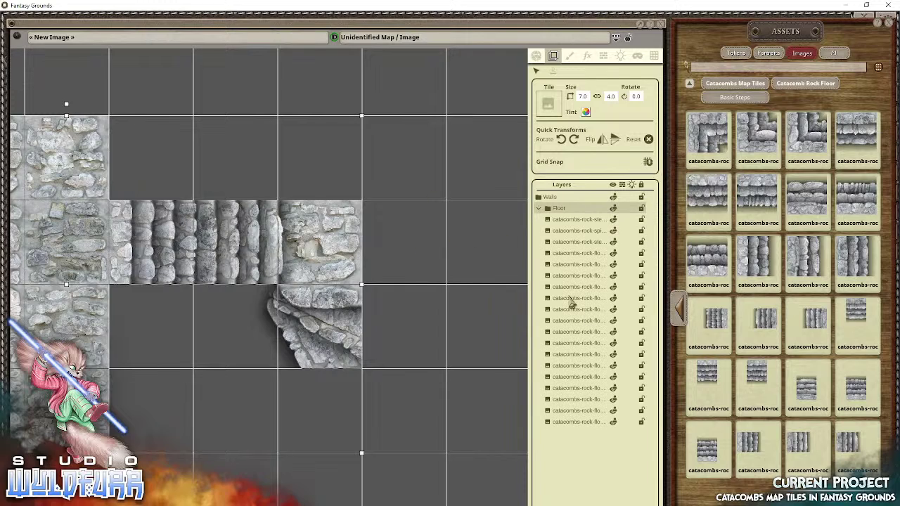
left_click(577, 423)
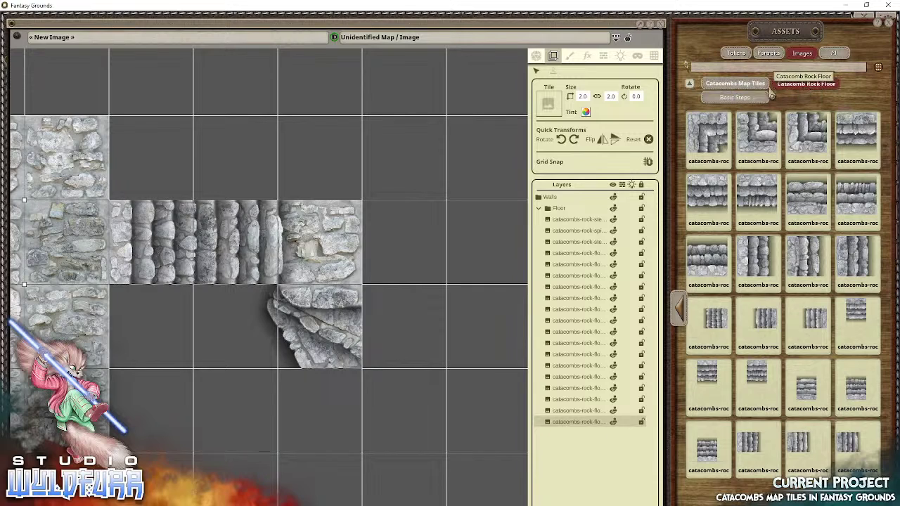
Step: Place five 1x1 tiles from the Sandstone Floor set: a 2x2 block south of the corridor steps and one over the spiral steps
left_click(806, 85)
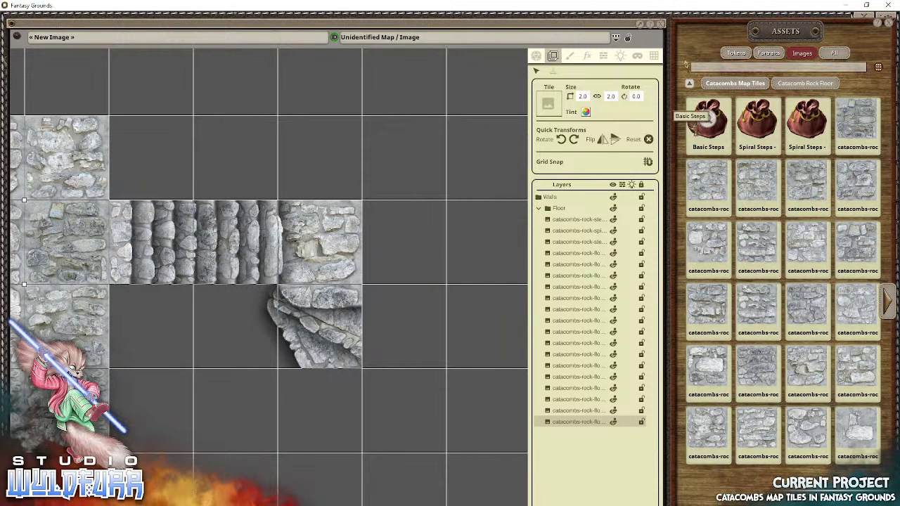
left_click(749, 86)
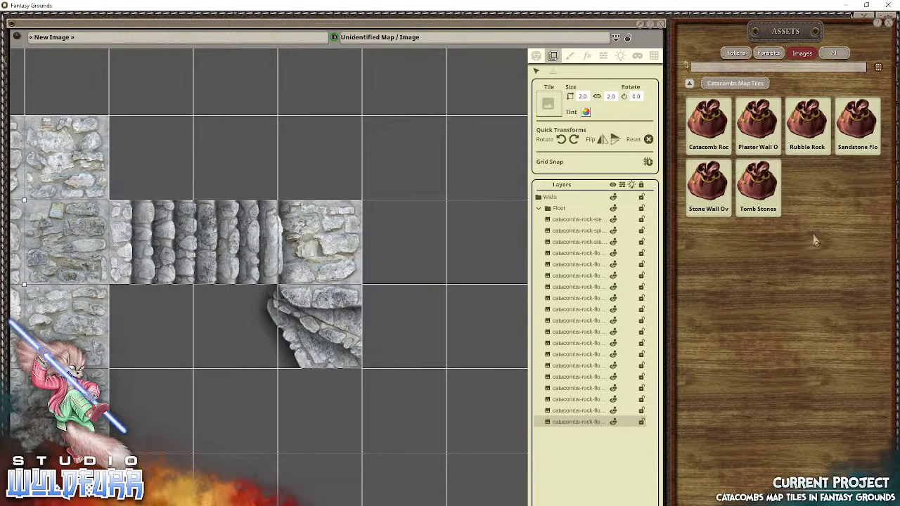
left_click(857, 118)
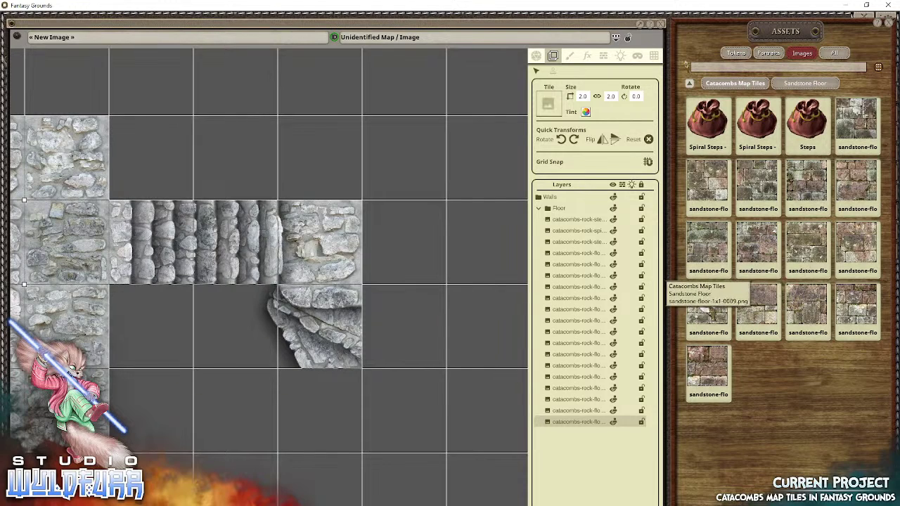
left_click_drag(710, 313, 162, 399)
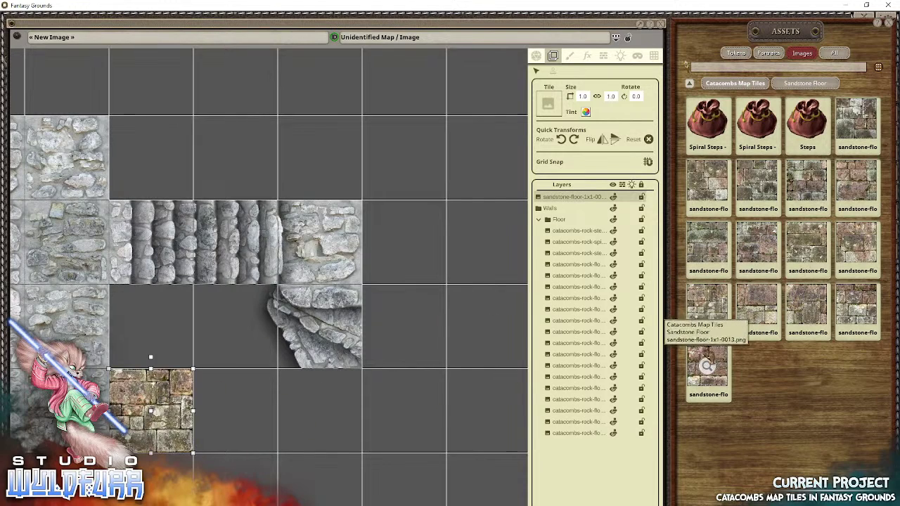
left_click_drag(707, 322, 235, 410)
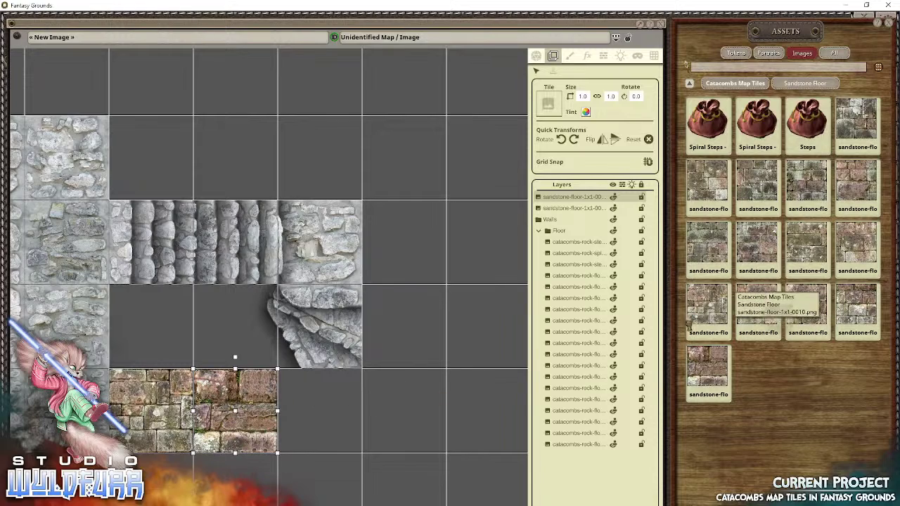
left_click_drag(707, 320, 150, 327)
left_click_drag(849, 326, 226, 336)
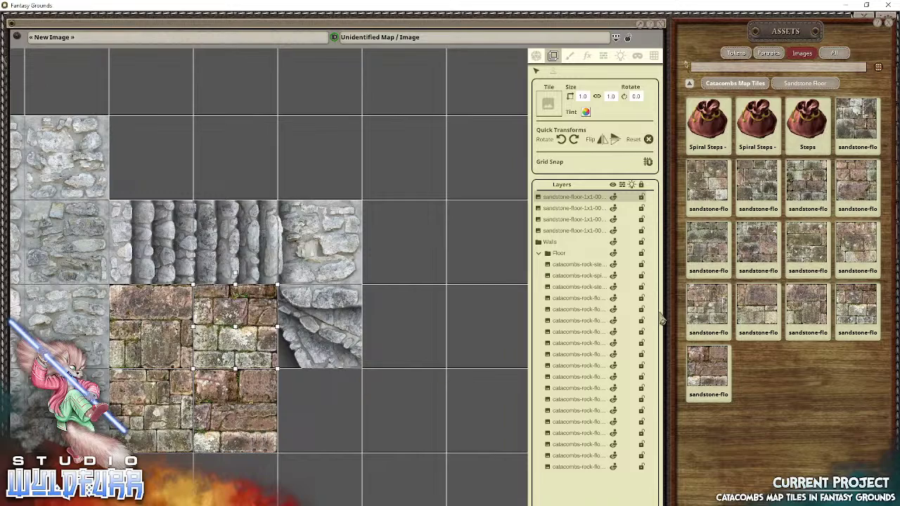
left_click_drag(708, 246, 320, 338)
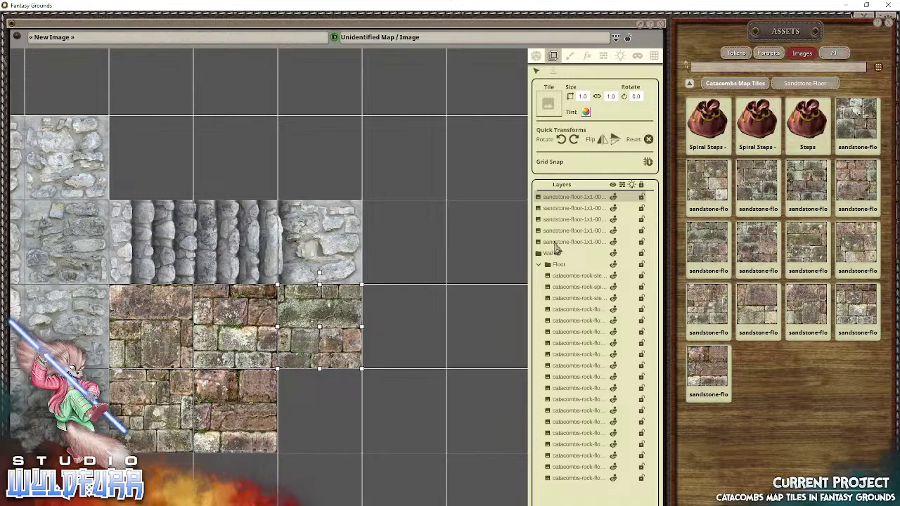
Step: Move the five sandstone floor layers to the end of the Floor folder, beneath the rock tiles, and collapse the folder
left_click(555, 242, "shift")
left_click_drag(563, 204, 567, 434)
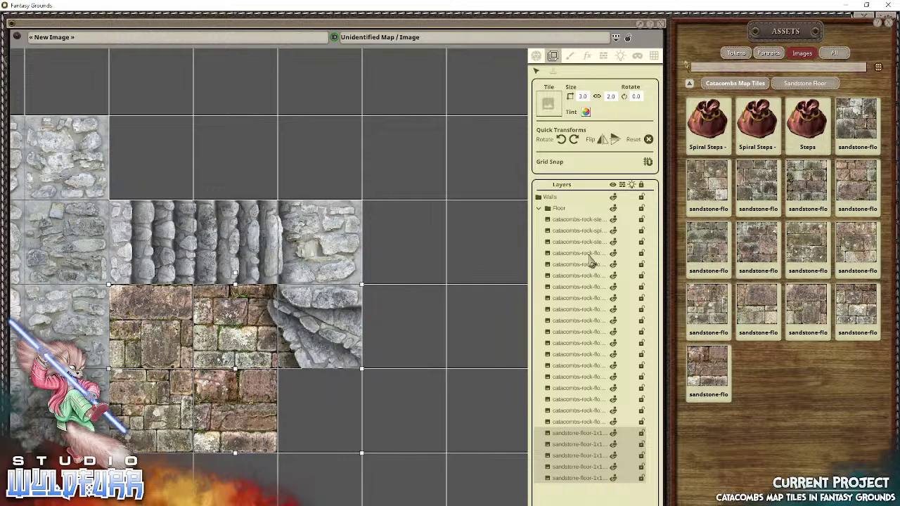
left_click(540, 210)
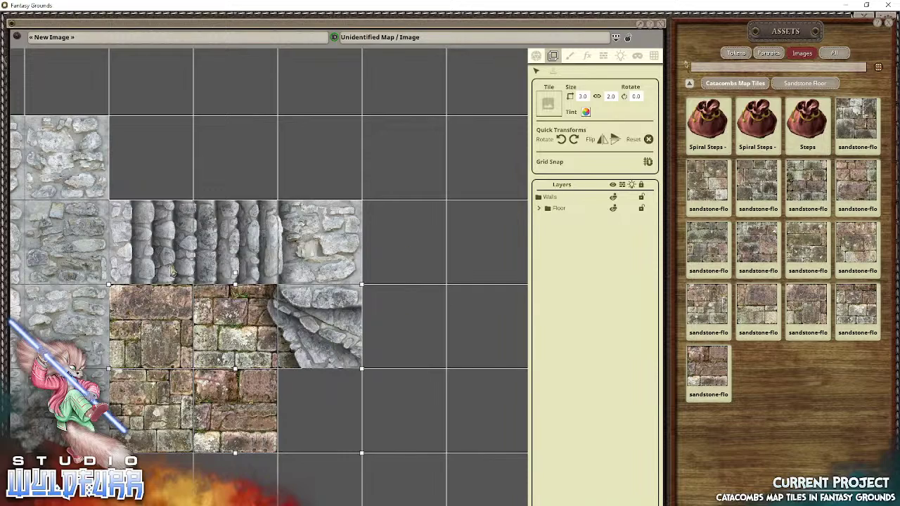
Step: Place a 1x1 north-east corner wall from the Rubble Rock Walls set on the north-east corner of the pit room
left_click_drag(173, 280, 367, 258)
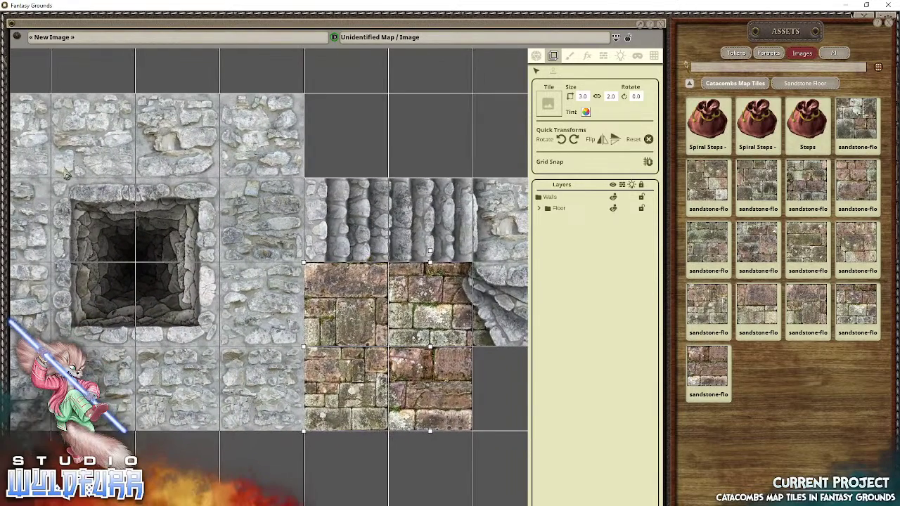
left_click_drag(405, 292, 344, 306)
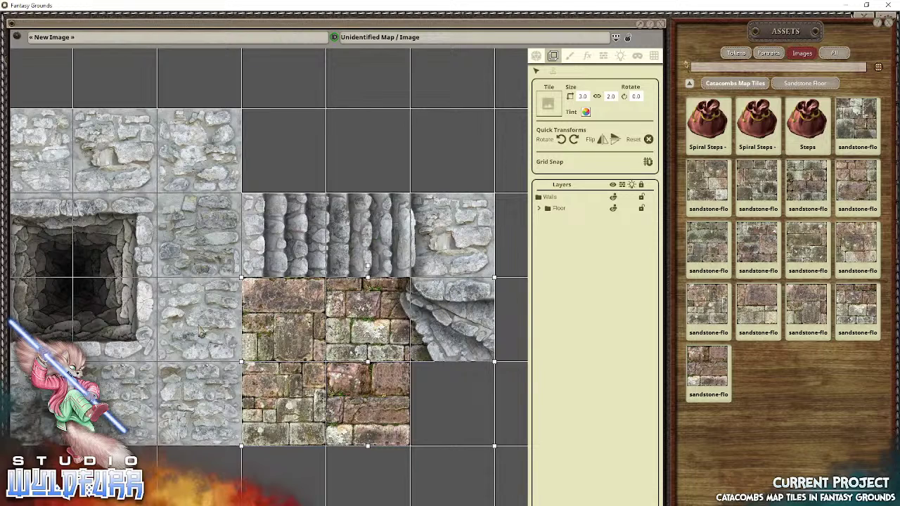
left_click_drag(200, 331, 314, 328)
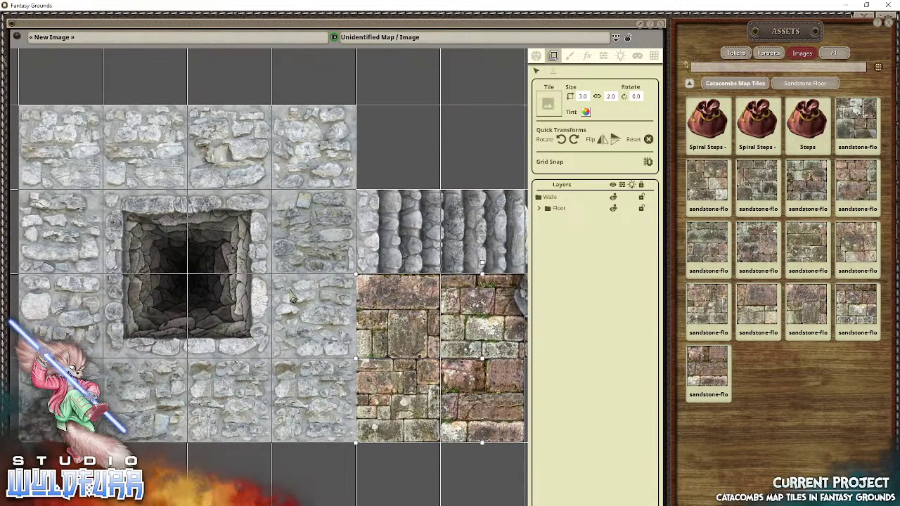
left_click(753, 87)
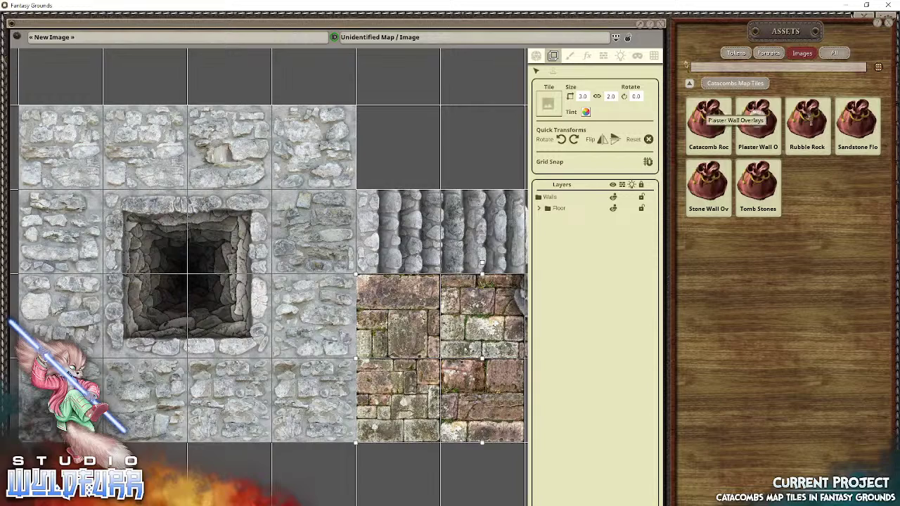
left_click(806, 126)
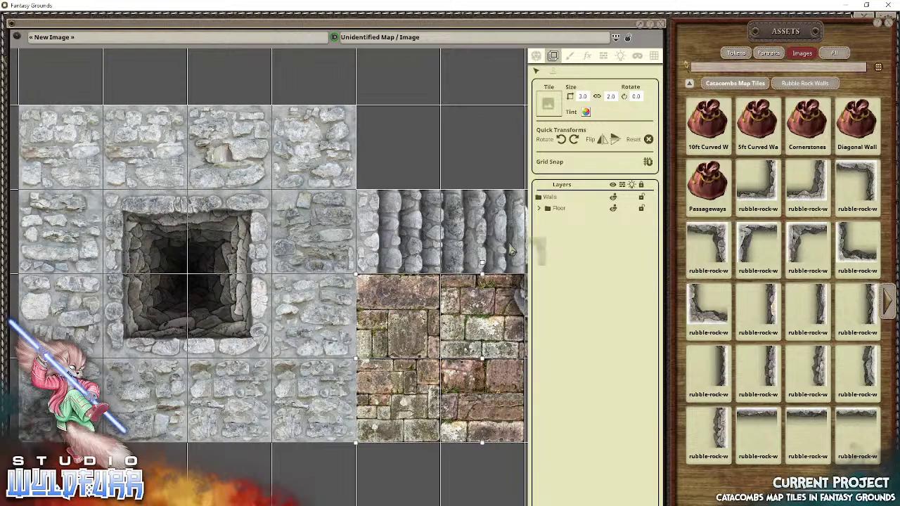
left_click_drag(301, 144, 315, 145)
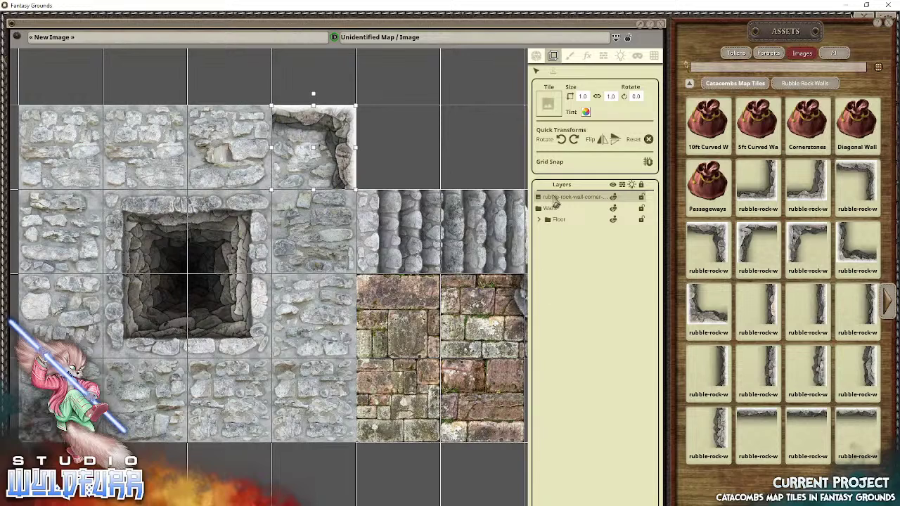
Step: Move the north-east corner wall's layer into the Walls folder and leave that layer selected
left_click_drag(553, 200, 549, 201)
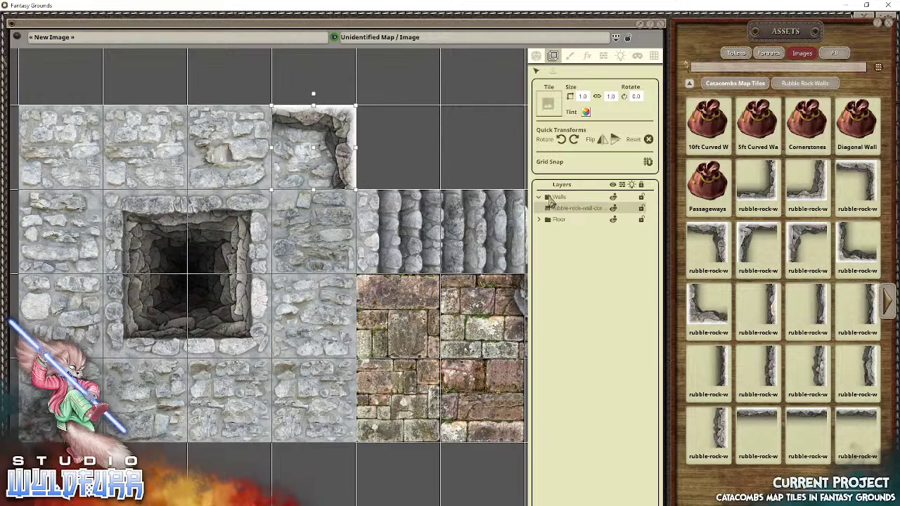
left_click(559, 200)
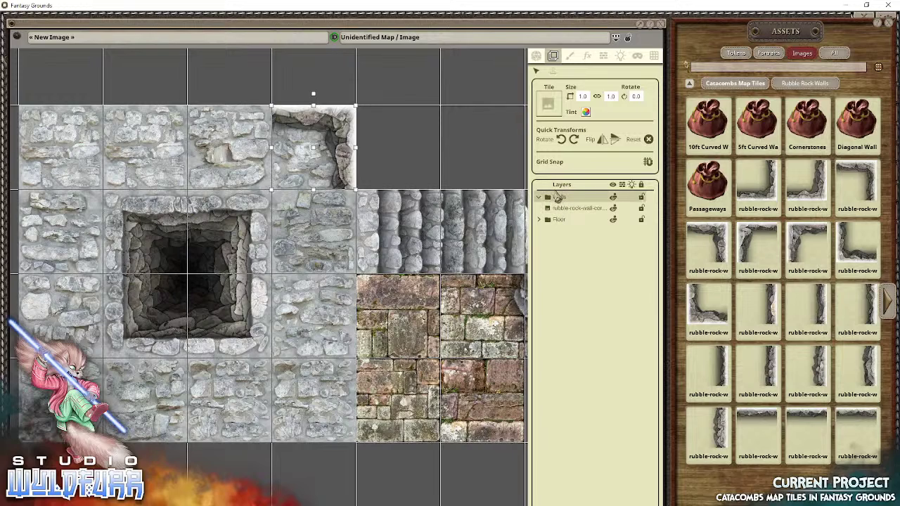
left_click(563, 209)
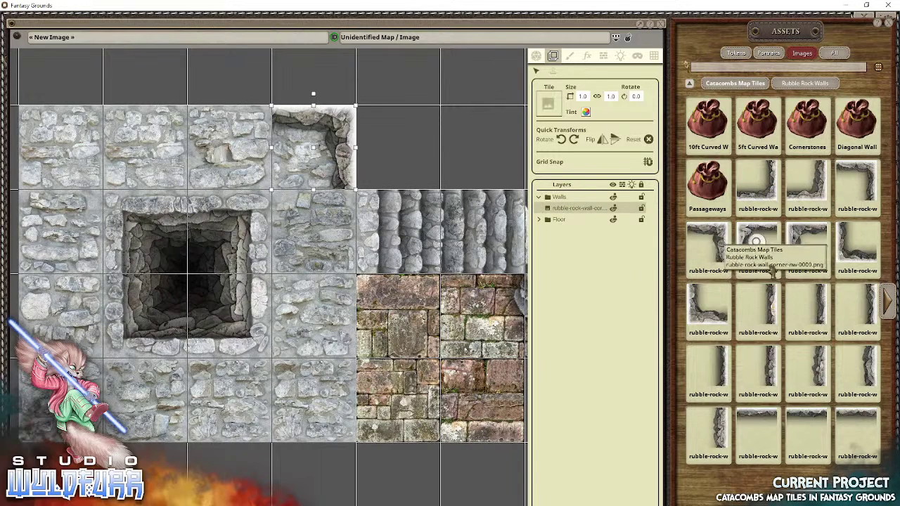
Step: Place the rubble-rock-wall-corner-nw-0000 tile on the room's north-west corner and wall tiles n-0000 and n-0001 along its north edge
left_click_drag(773, 272, 60, 147)
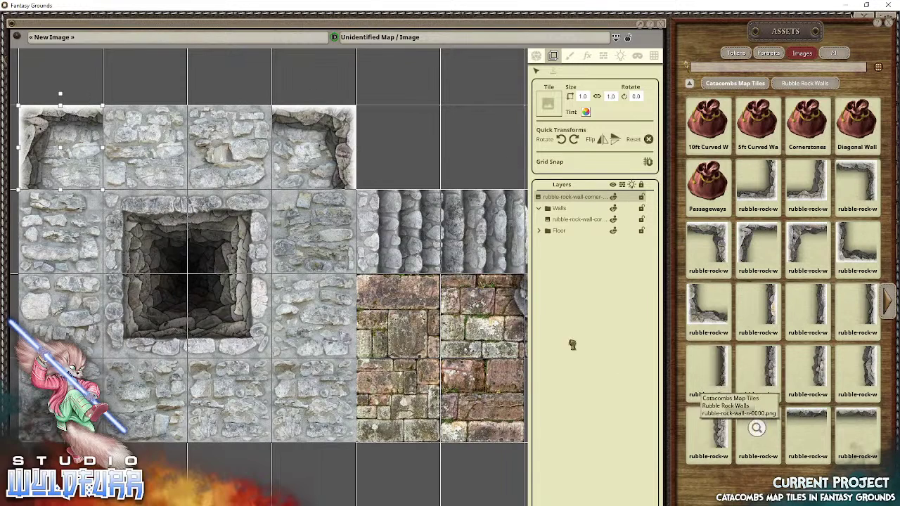
left_click_drag(756, 422, 145, 147)
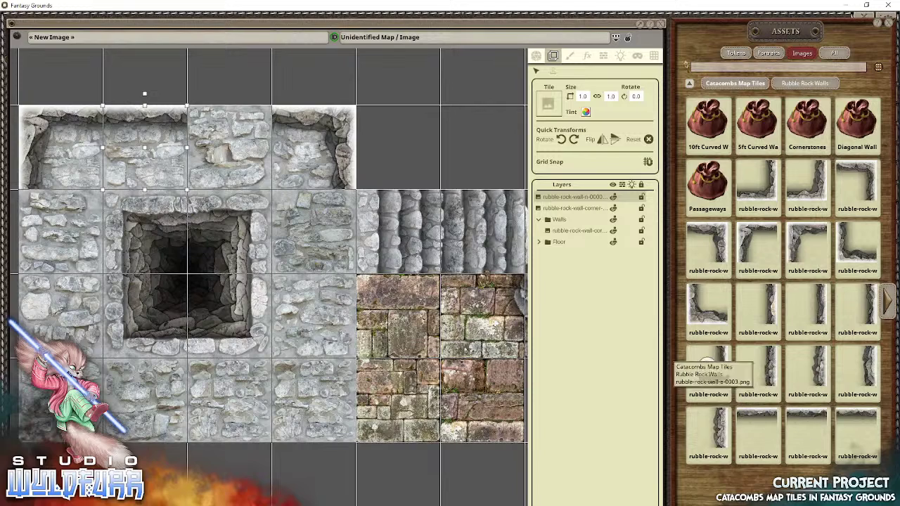
left_click_drag(708, 363, 230, 148)
Step: Place rubble rock corner walls on the room's south-west and south-east corners and wall tile e-0007 directly north of the south-east corner
left_click_drag(243, 244, 364, 237)
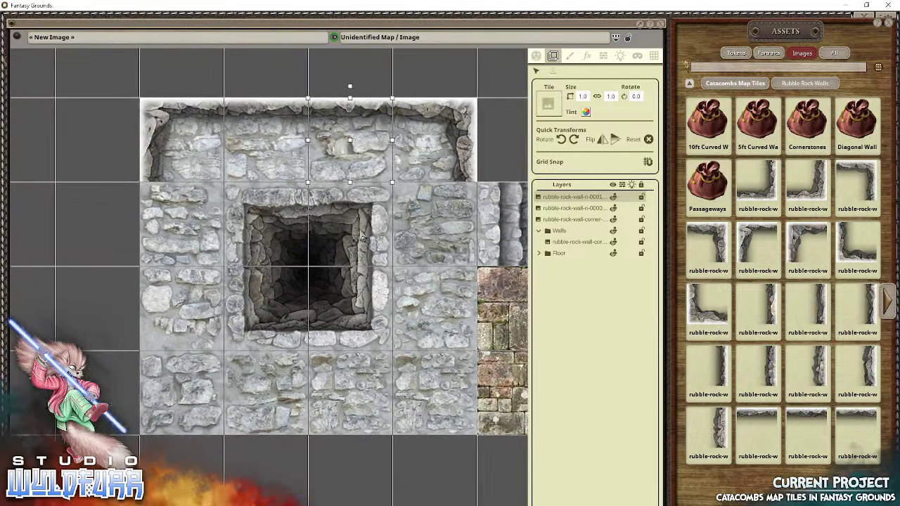
left_click_drag(705, 323, 187, 399)
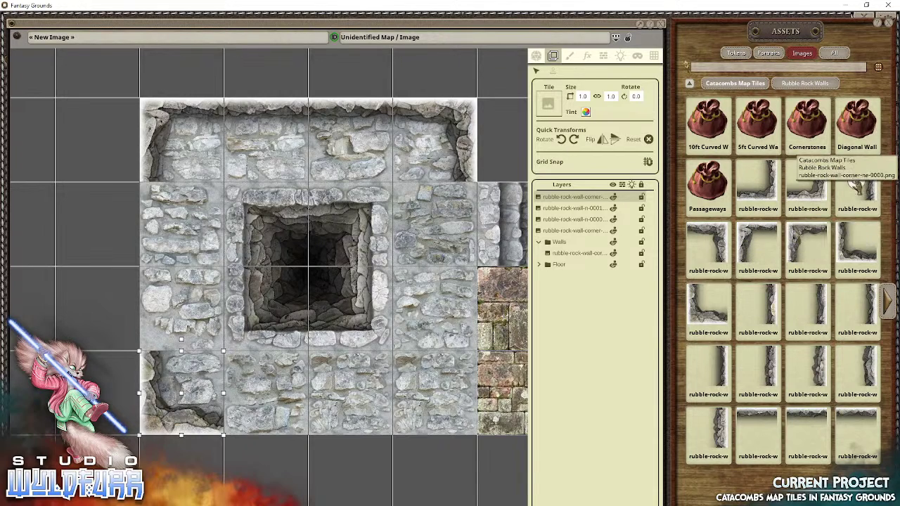
left_click_drag(792, 188, 436, 400)
left_click_drag(366, 320, 391, 345)
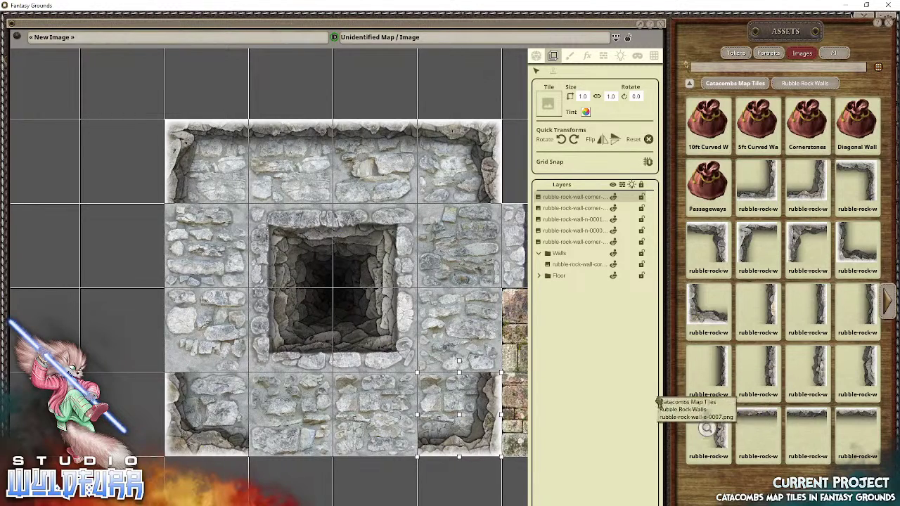
left_click_drag(717, 427, 469, 341)
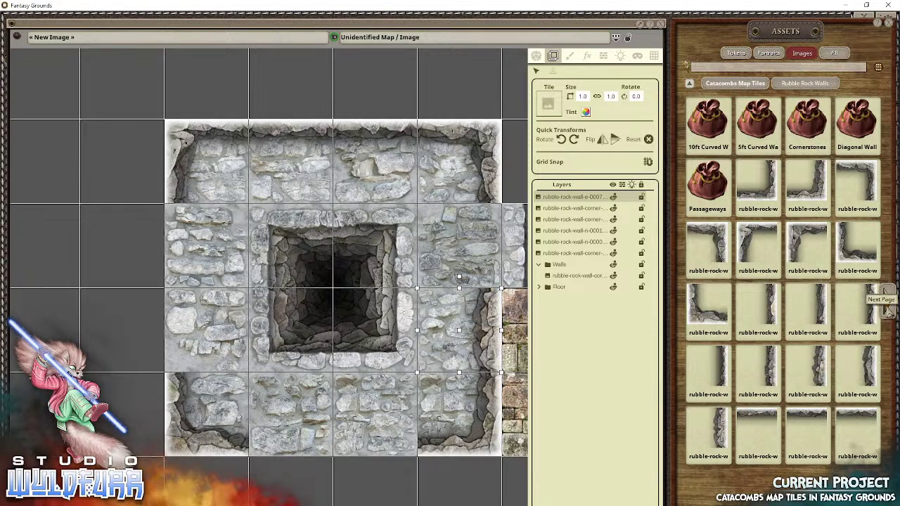
Step: Place wall tiles s-0003 and s-0006 along the pit room's south edge and w-0004 and w-0006 along its west edge
left_click(889, 309)
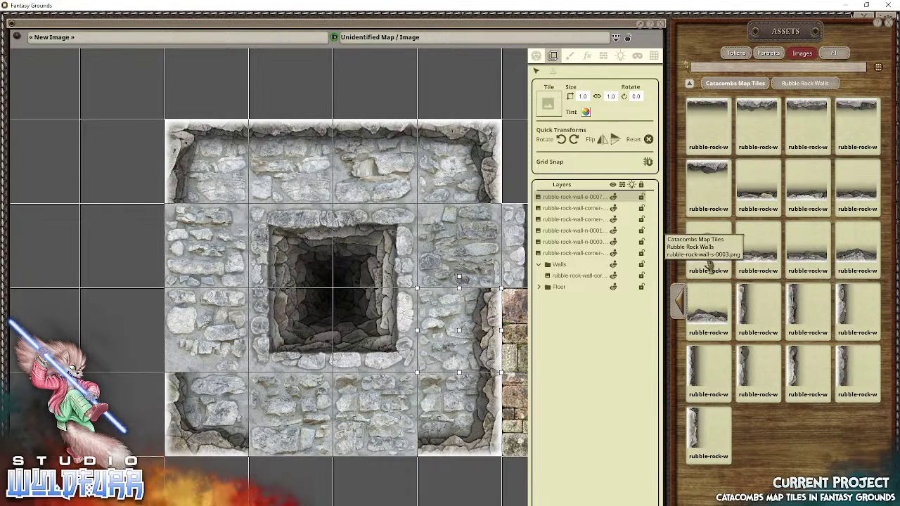
left_click_drag(706, 257, 291, 434)
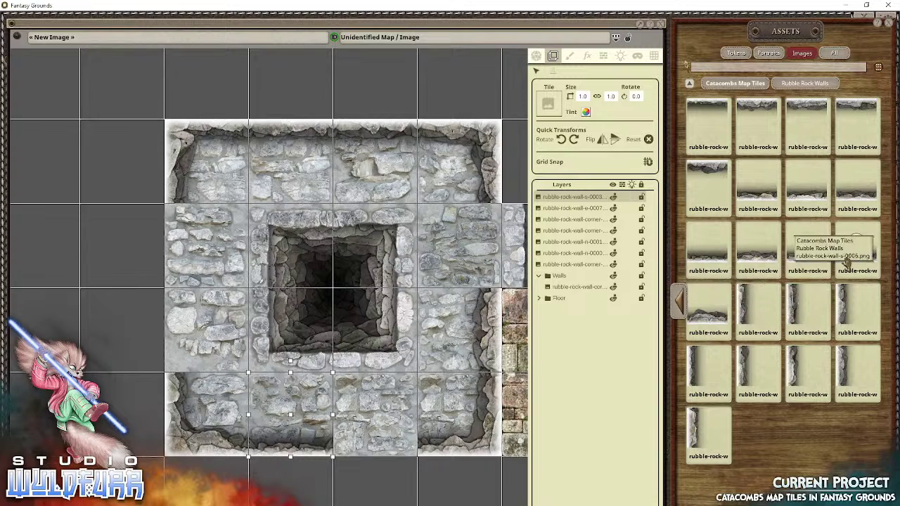
left_click_drag(368, 426, 370, 422)
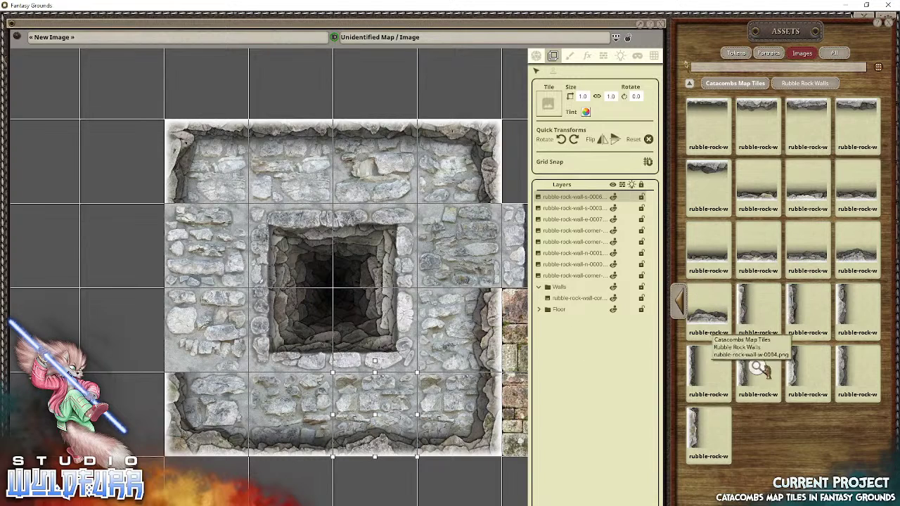
left_click_drag(202, 344, 204, 332)
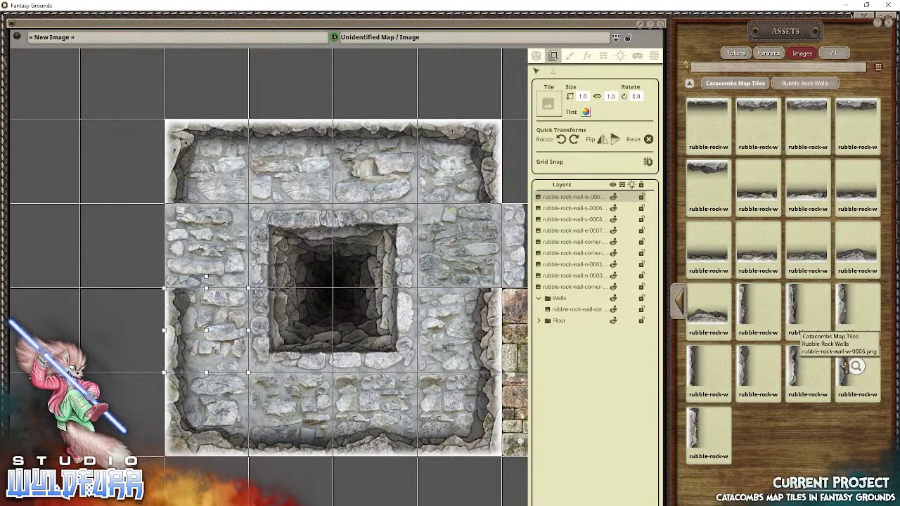
left_click_drag(195, 247, 211, 255)
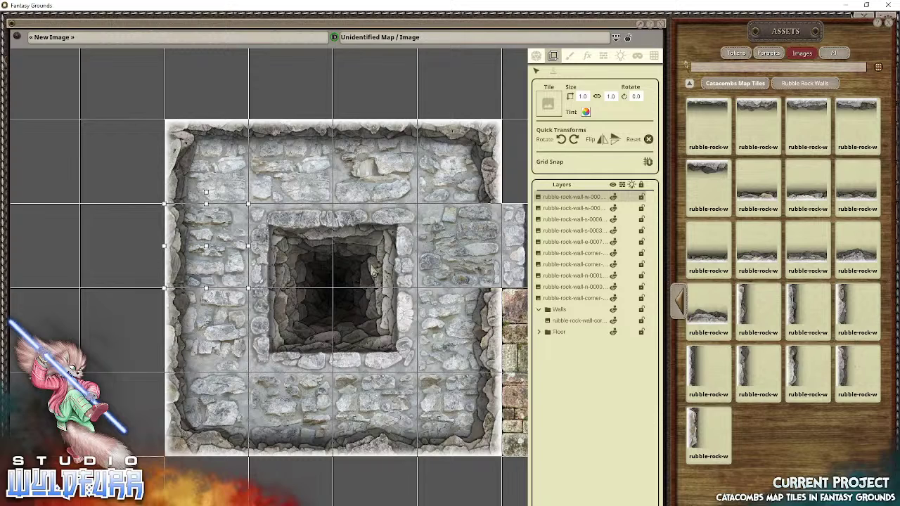
Step: Collapse the Walls folder and move the Walls and Floor folders together to the top of the layer list
left_click_drag(373, 270, 266, 251)
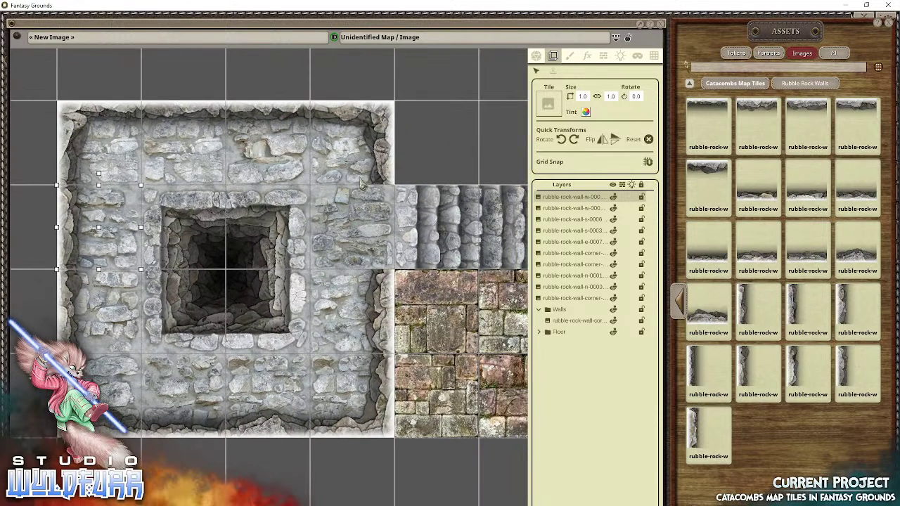
left_click(450, 254)
left_click_drag(450, 255, 372, 264)
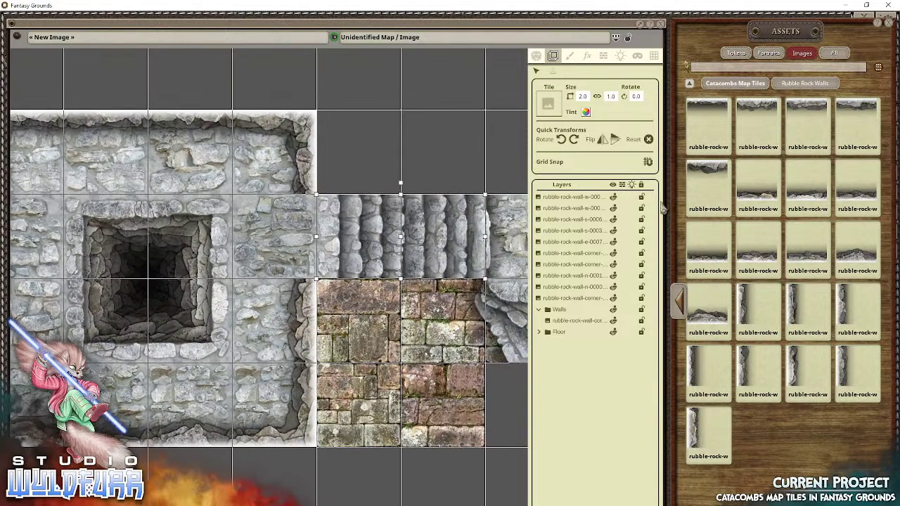
left_click(551, 199)
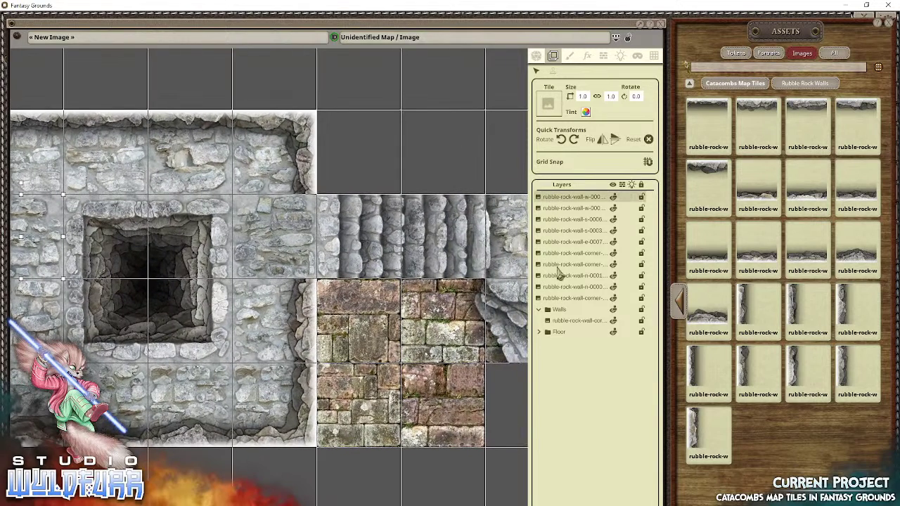
left_click(554, 312)
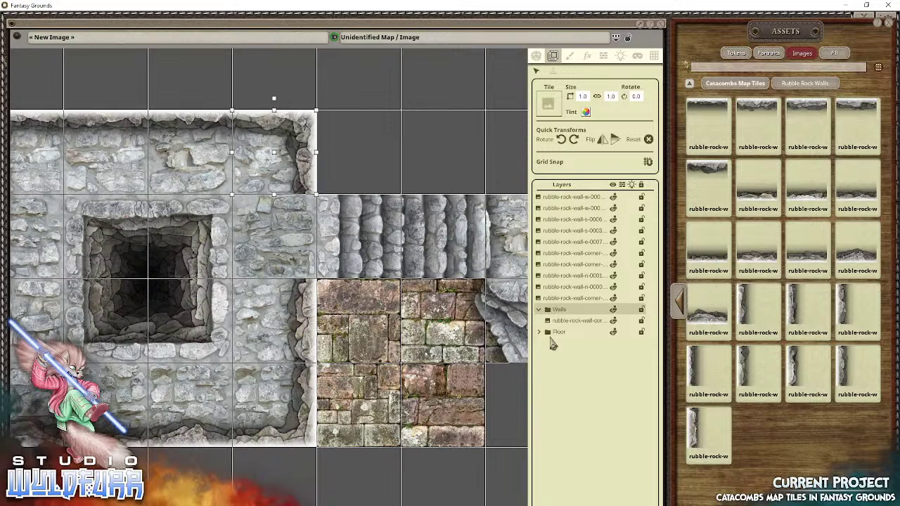
left_click(539, 311)
left_click(552, 325, "ctrl")
left_click_drag(557, 317, 561, 200)
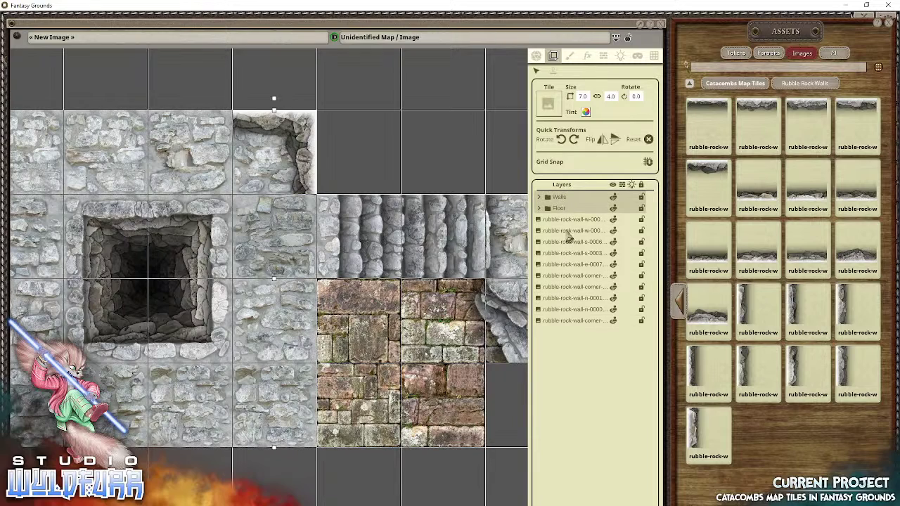
Step: Move all the loose rubble rock wall layers into the Walls folder, check its contents and collapse it
left_click(568, 221)
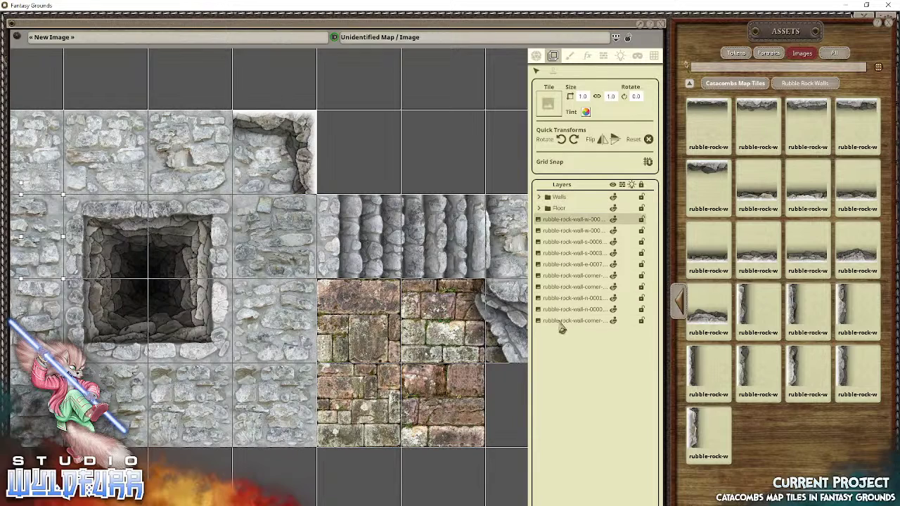
left_click(560, 322, "shift")
left_click_drag(563, 223, 567, 199)
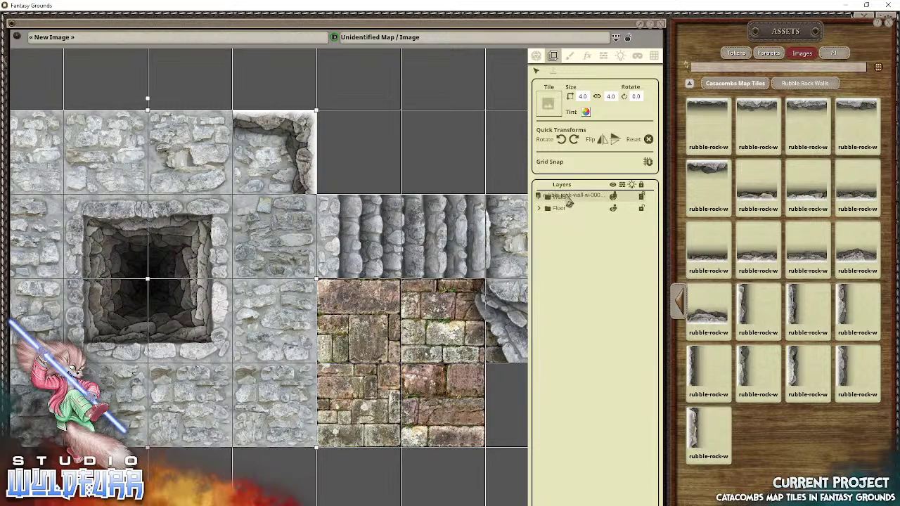
left_click(540, 197)
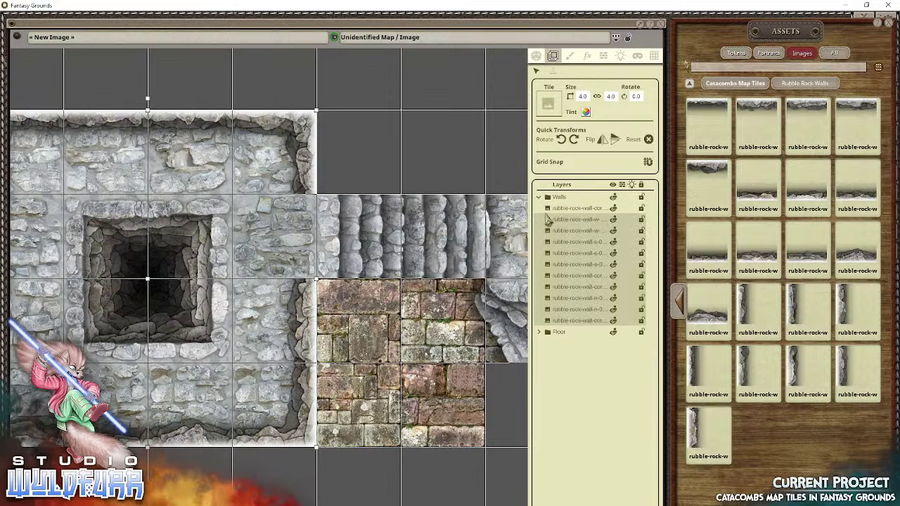
left_click(567, 214)
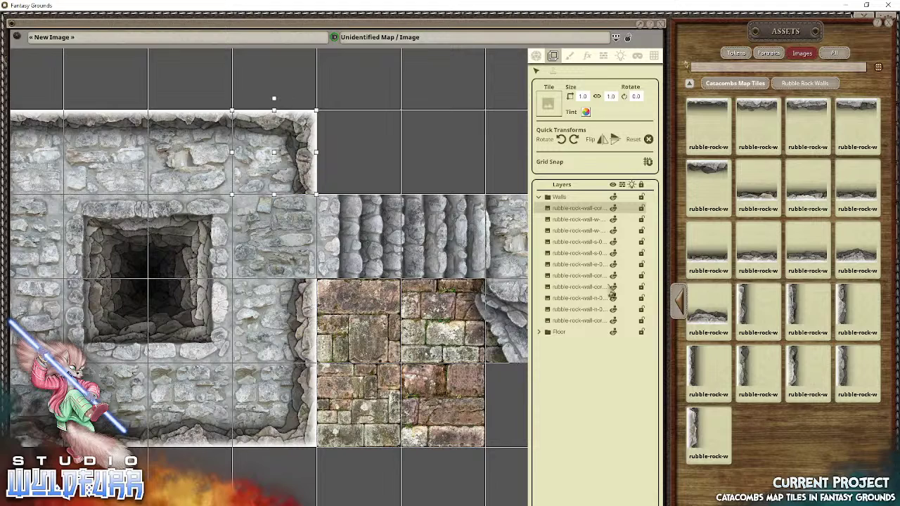
left_click(540, 197)
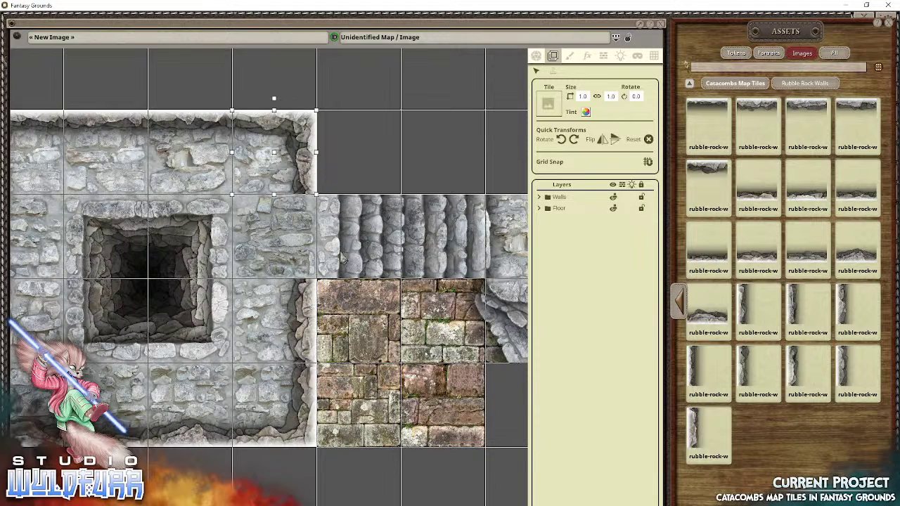
Step: Place east-west passageway tiles from Rubble Rock Walls' Passageways & Dead Ends set over both squares of the straight steps
left_click_drag(408, 255, 359, 260)
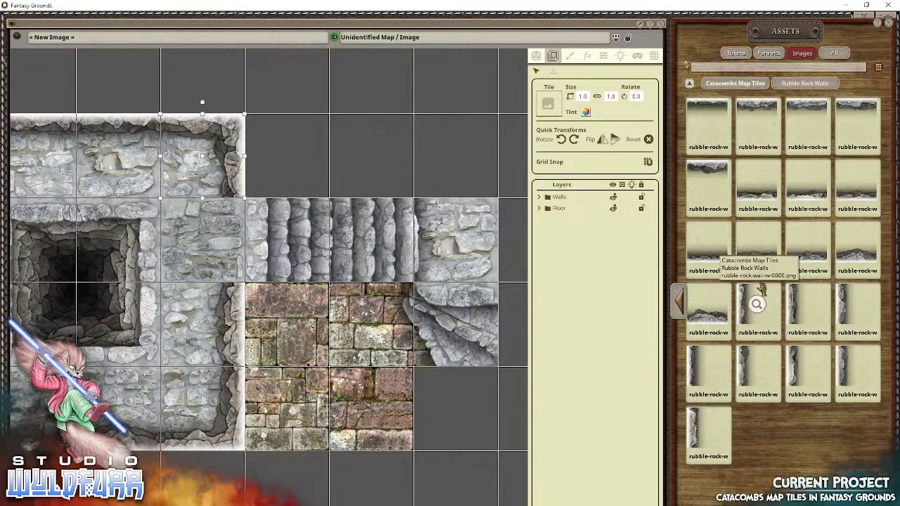
left_click(679, 301)
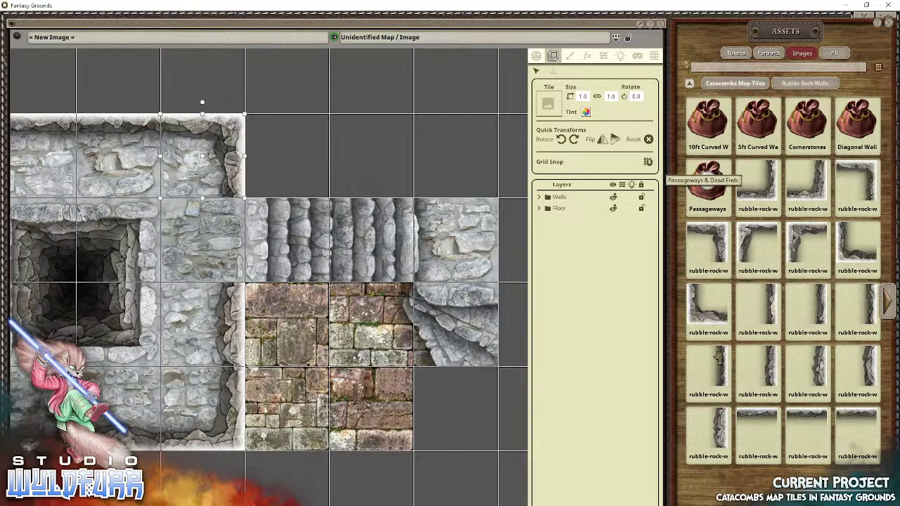
left_click(706, 185)
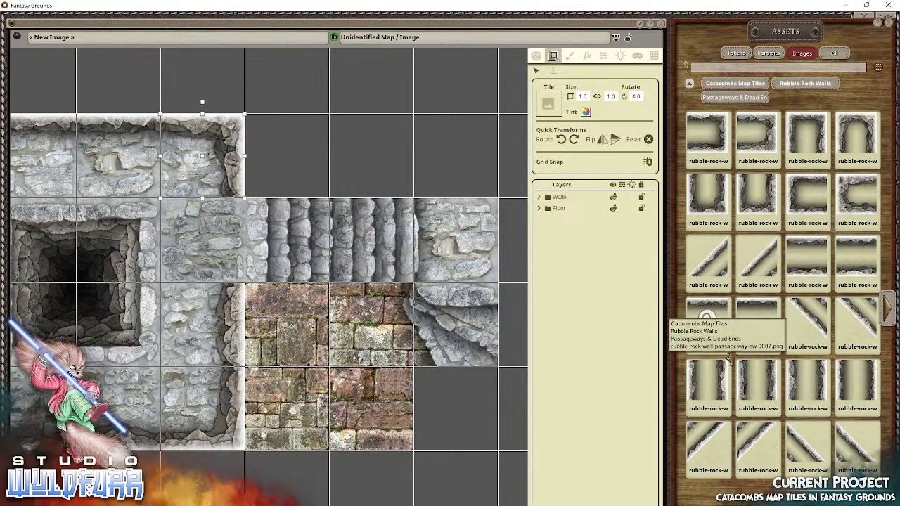
left_click_drag(808, 264, 372, 240)
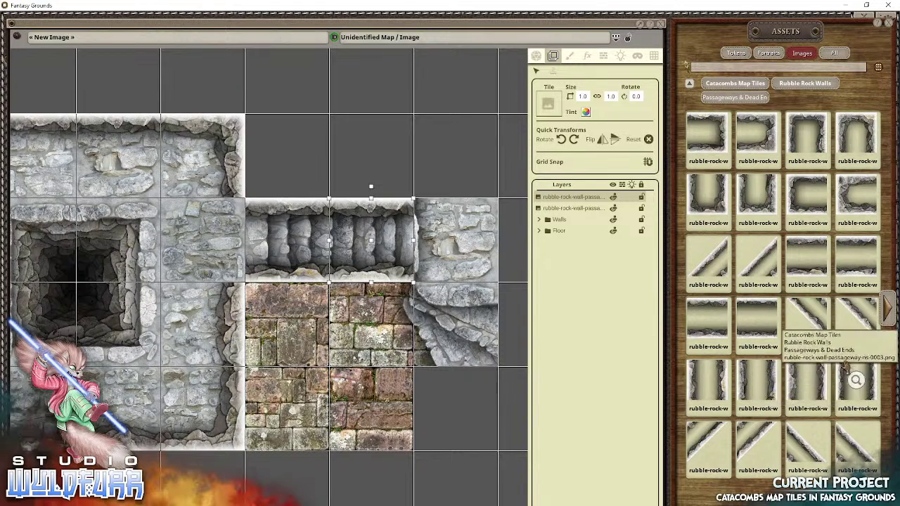
Step: Place the rubble-rock-wall-passageway-turn-sw-0000 tile on the rock floor east of the steps and another passageway turn on the curved steps
left_click(888, 305)
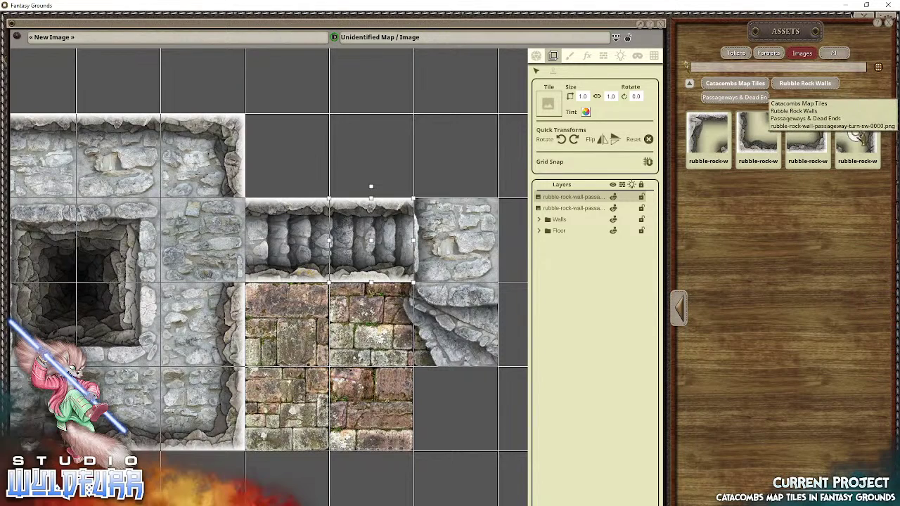
left_click_drag(798, 144, 459, 253)
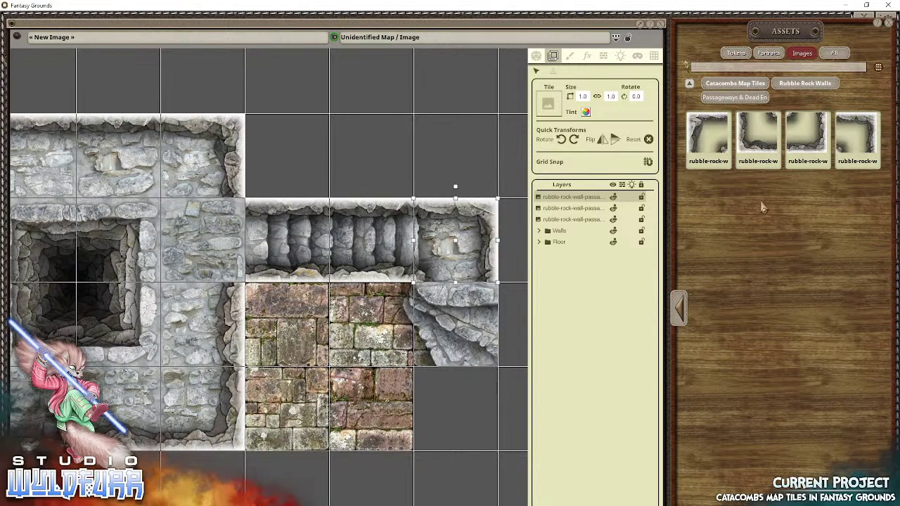
left_click_drag(708, 134, 464, 330)
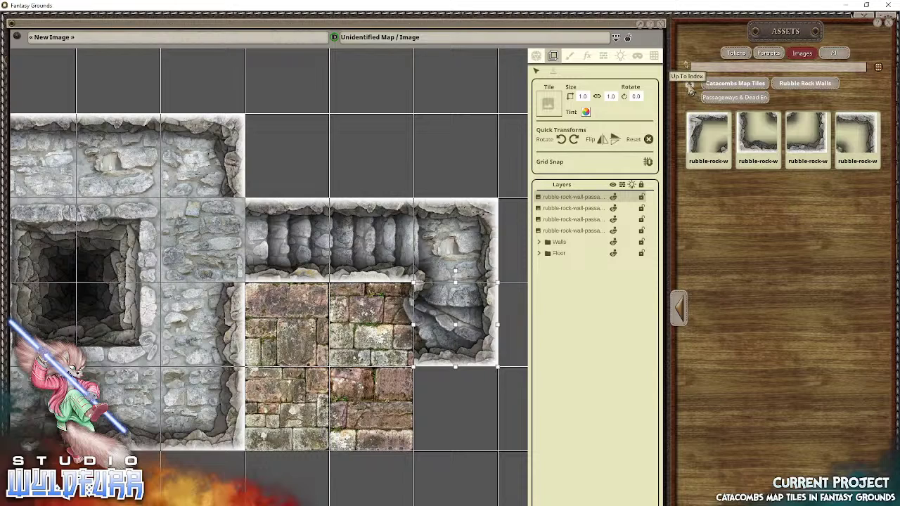
Step: Wall the sandstone room with tile n-0000 on its north-east square and Rubble Rock corner walls on its north-west, south-west and south-east squares
left_click(689, 84)
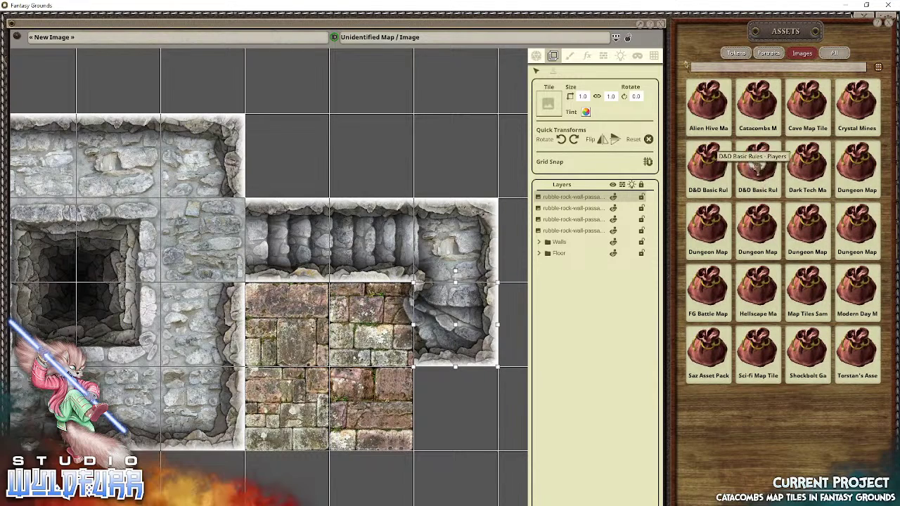
left_click(756, 107)
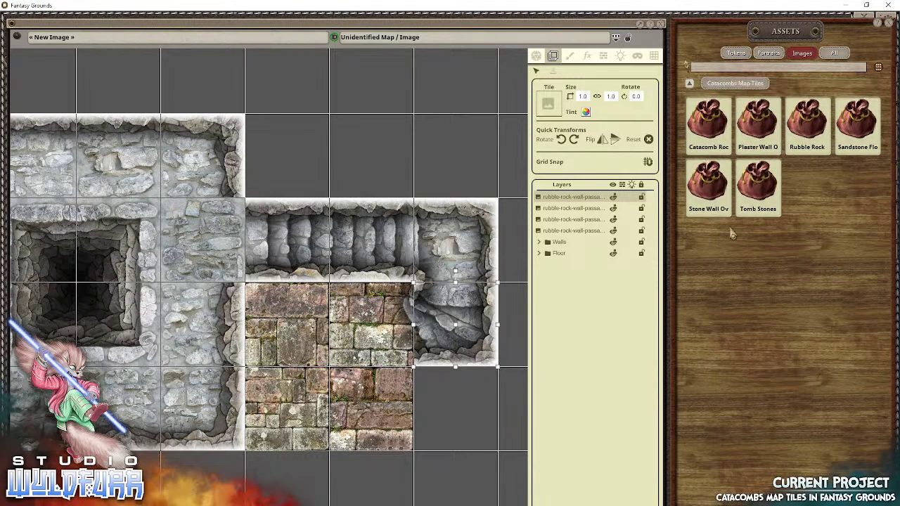
left_click(809, 126)
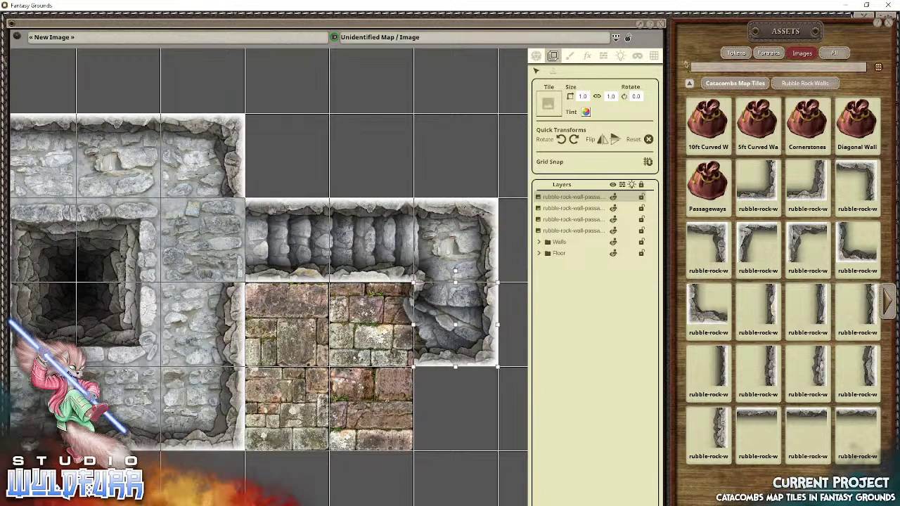
left_click(376, 336)
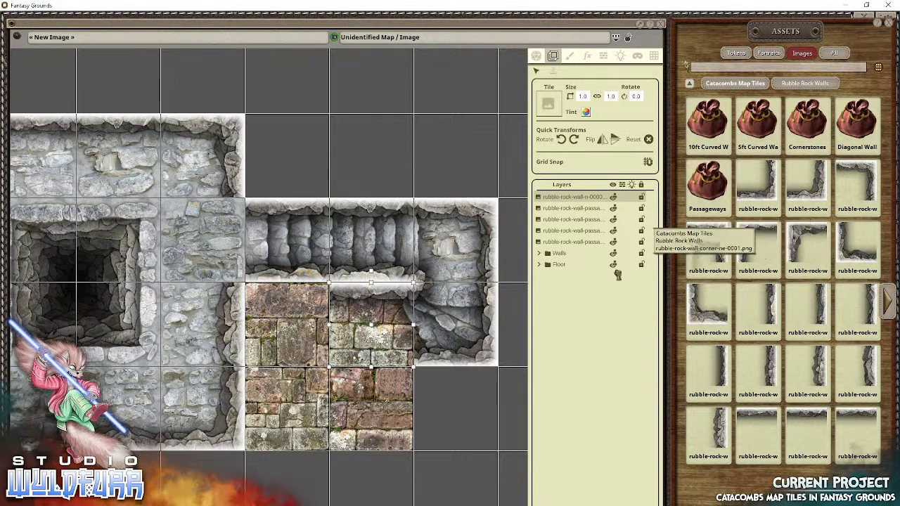
left_click(288, 324)
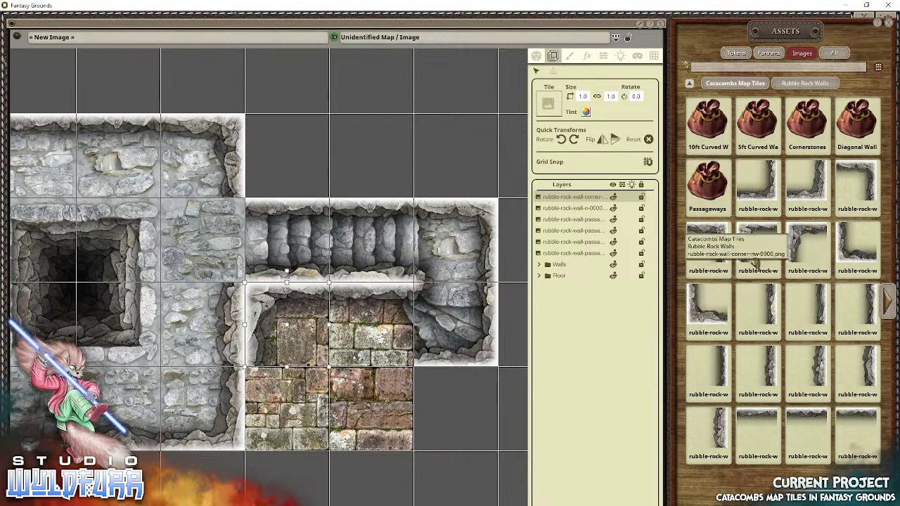
left_click_drag(855, 243, 291, 413)
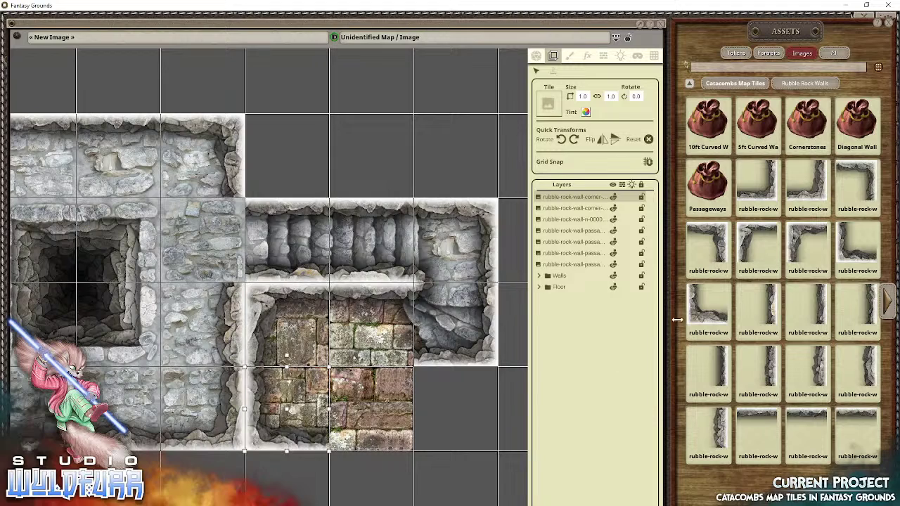
left_click_drag(758, 182, 373, 409)
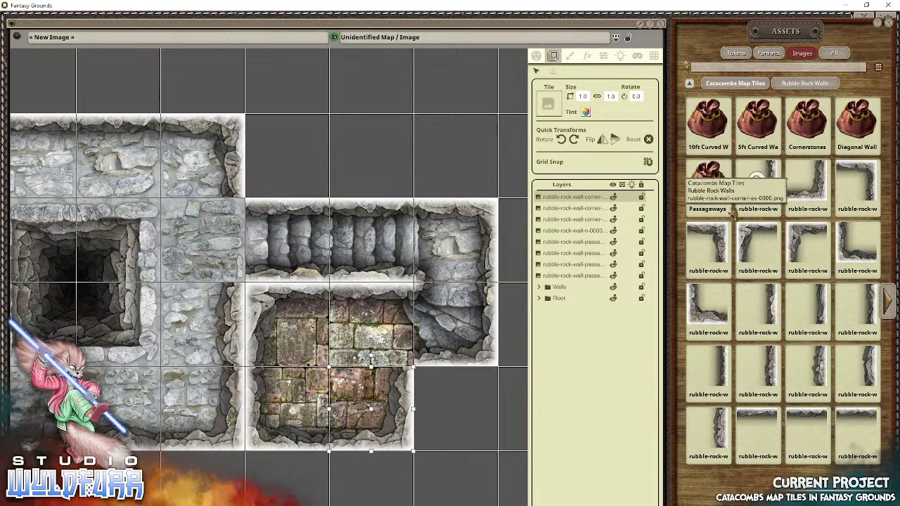
Step: Place cornerstone es-0000 on the sandstone room's north-east square and doorway e-0000 where the pit room meets the steps
left_click(810, 124)
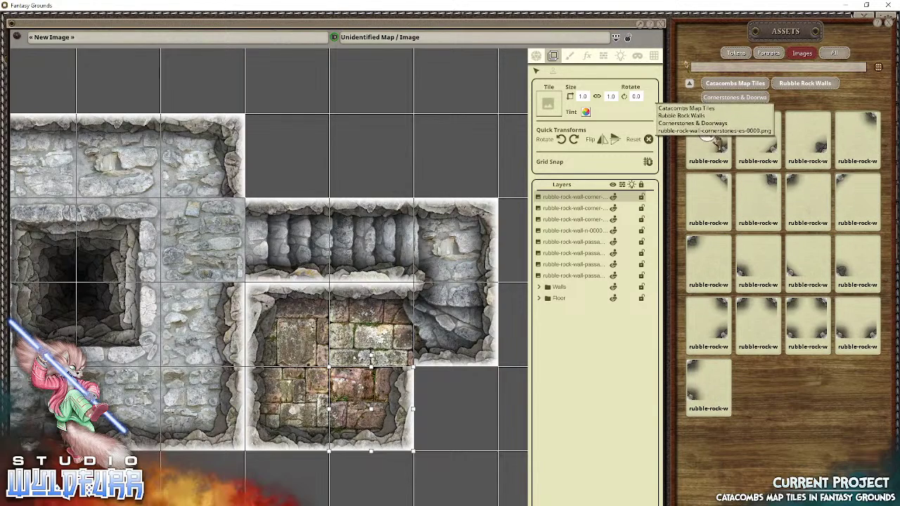
left_click_drag(718, 141, 383, 340)
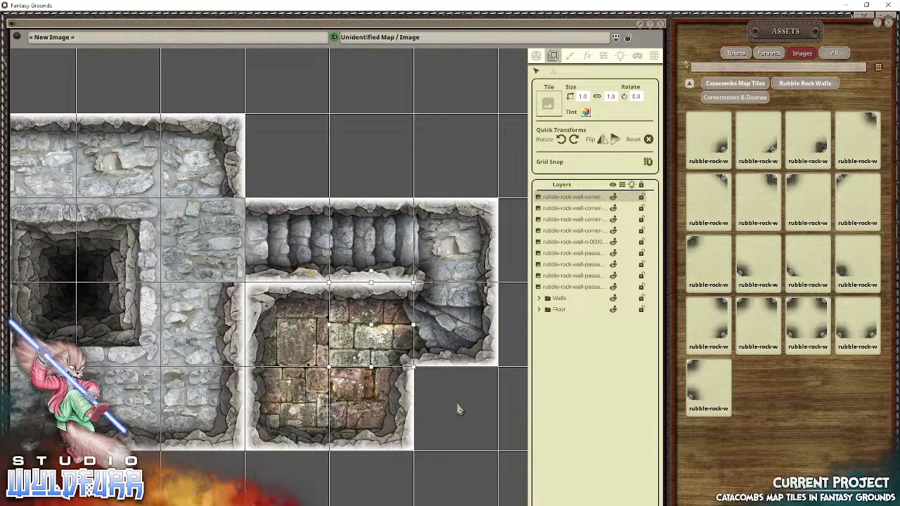
mouse_move(316, 378)
left_mouse_down()
mouse_move(356, 370)
mouse_move(317, 368)
left_mouse_up()
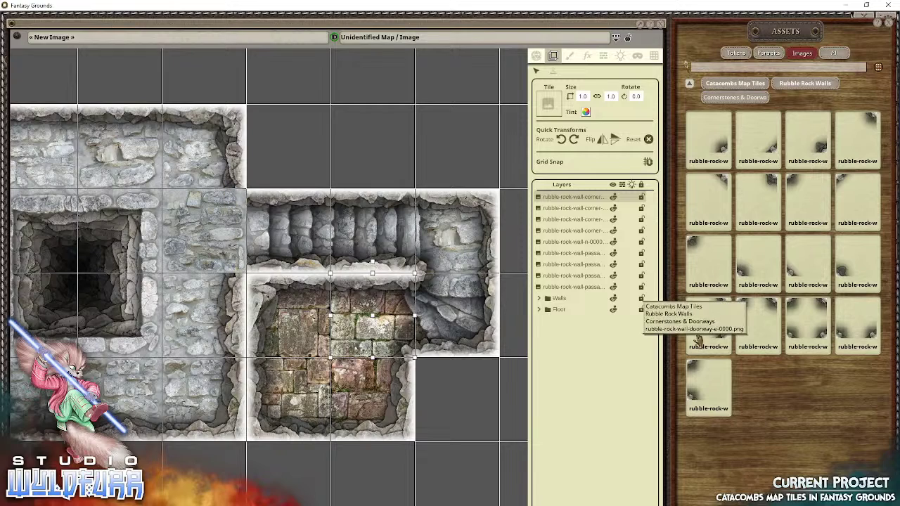
left_click_drag(519, 325, 222, 239)
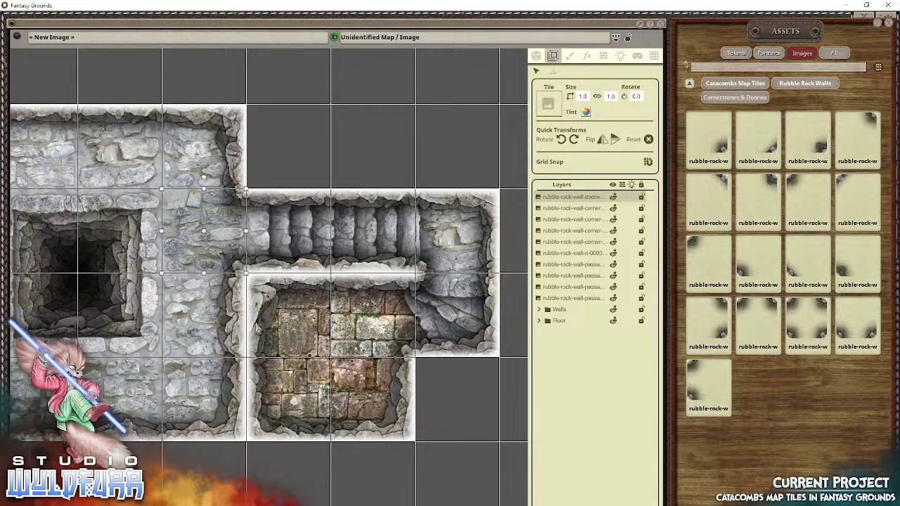
Step: Hide the grid on the map
scroll(258, 327, "down", 4)
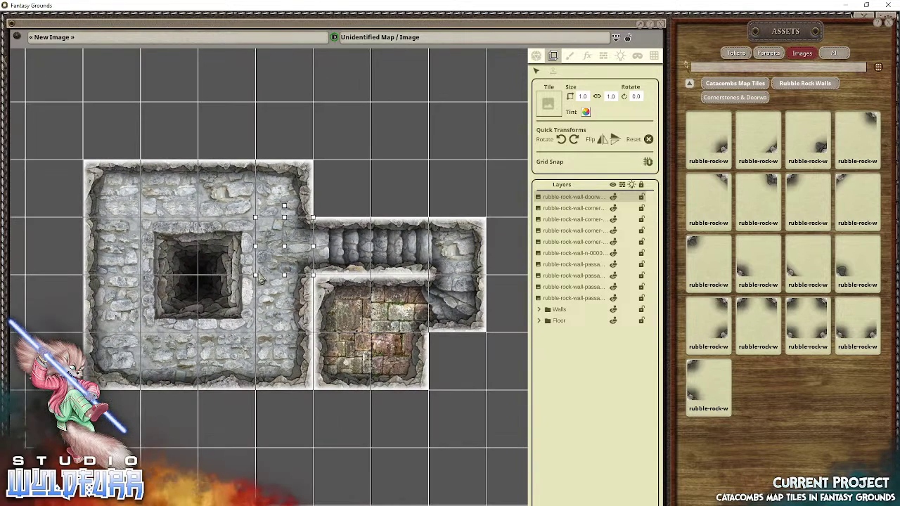
left_click_drag(261, 278, 239, 278)
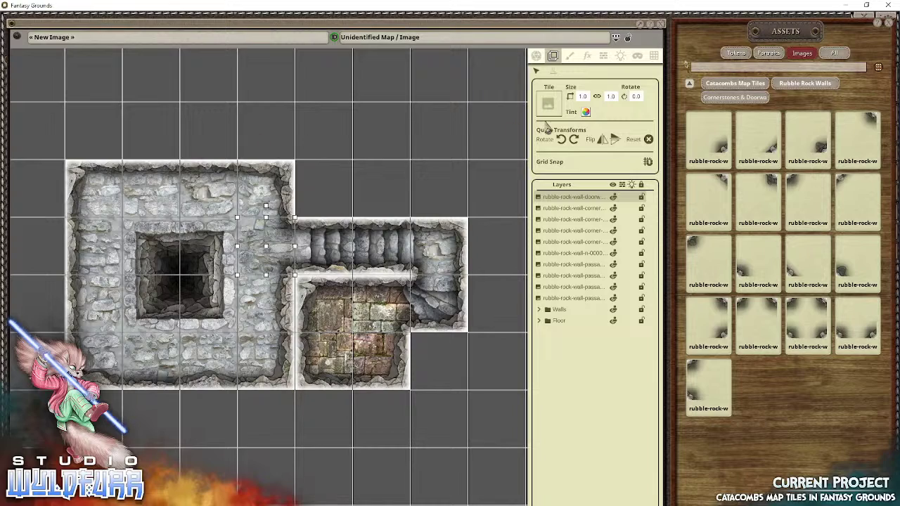
left_click(536, 59)
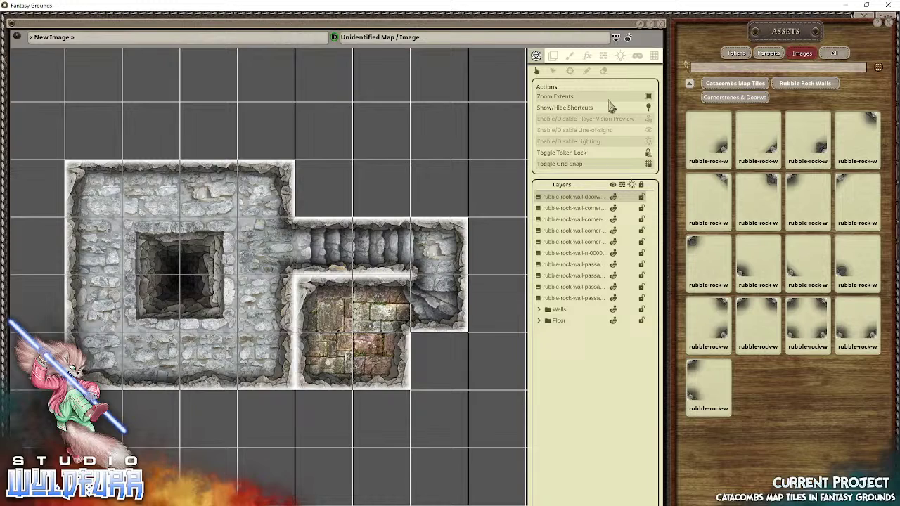
left_click(654, 55)
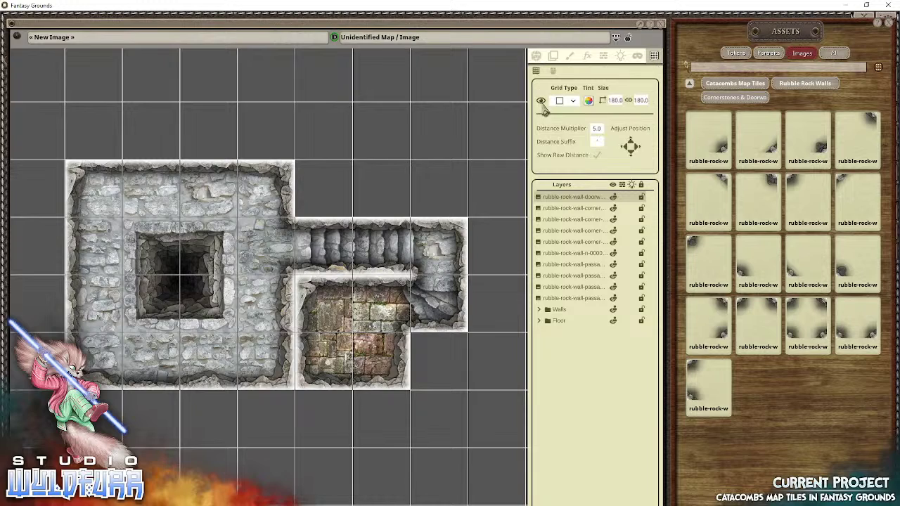
left_click(543, 102)
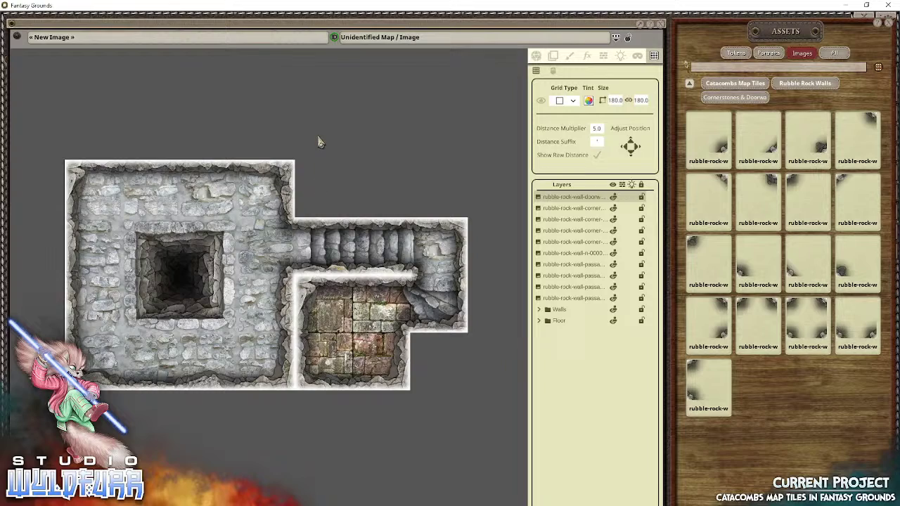